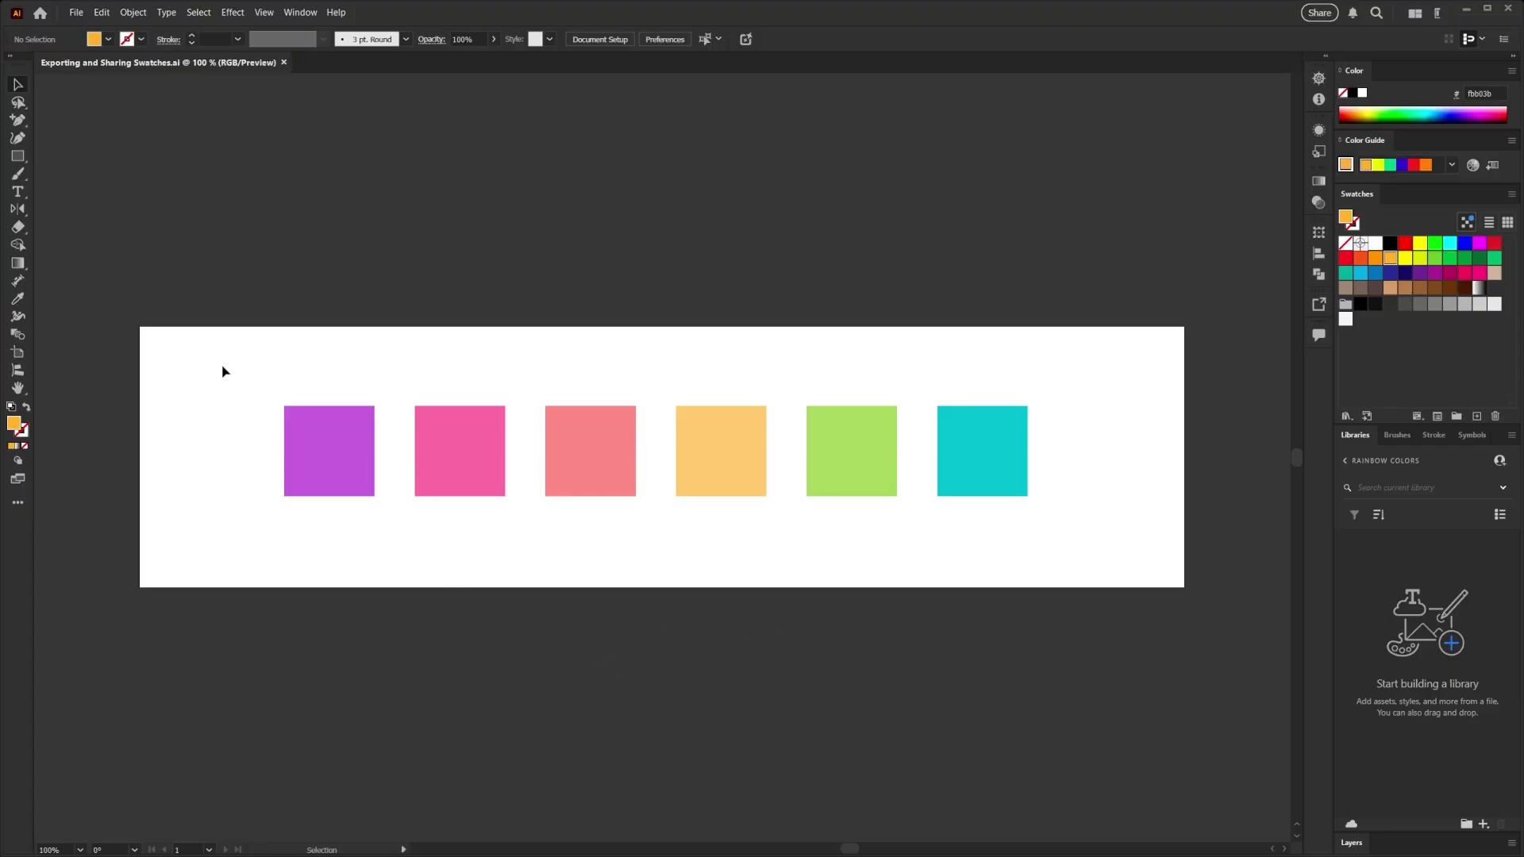
- Create a swatch group named Rainbow from the six coloured squares and delete the squares from the artboard
{"action": "left_click_drag", "start_coordinate": [222, 365], "coordinate": [1074, 525]}
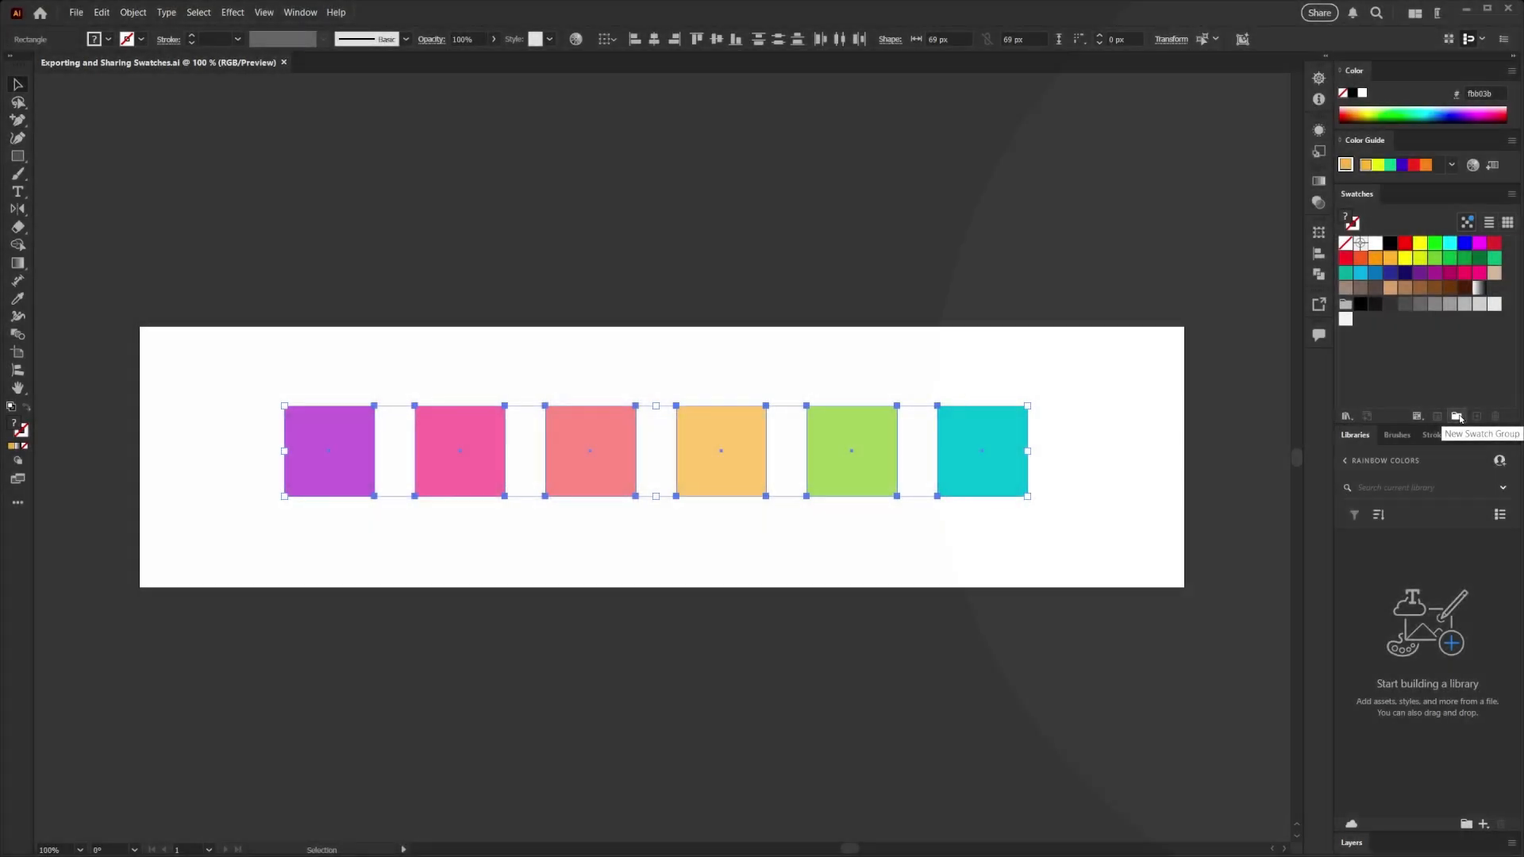
{"action": "left_click", "coordinate": [1459, 416]}
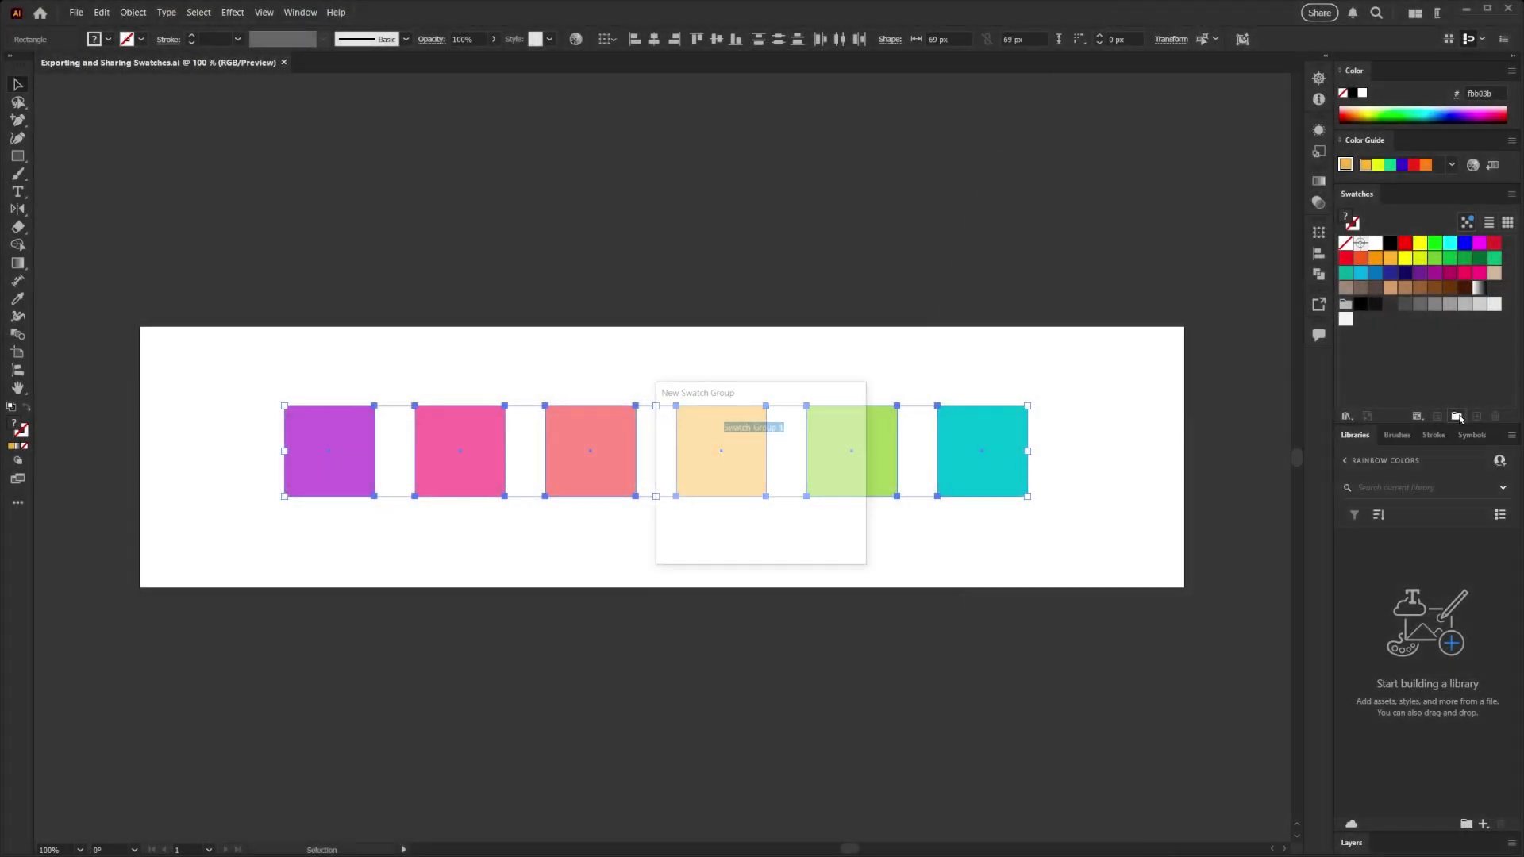
{"action": "type", "text": "Ra"}
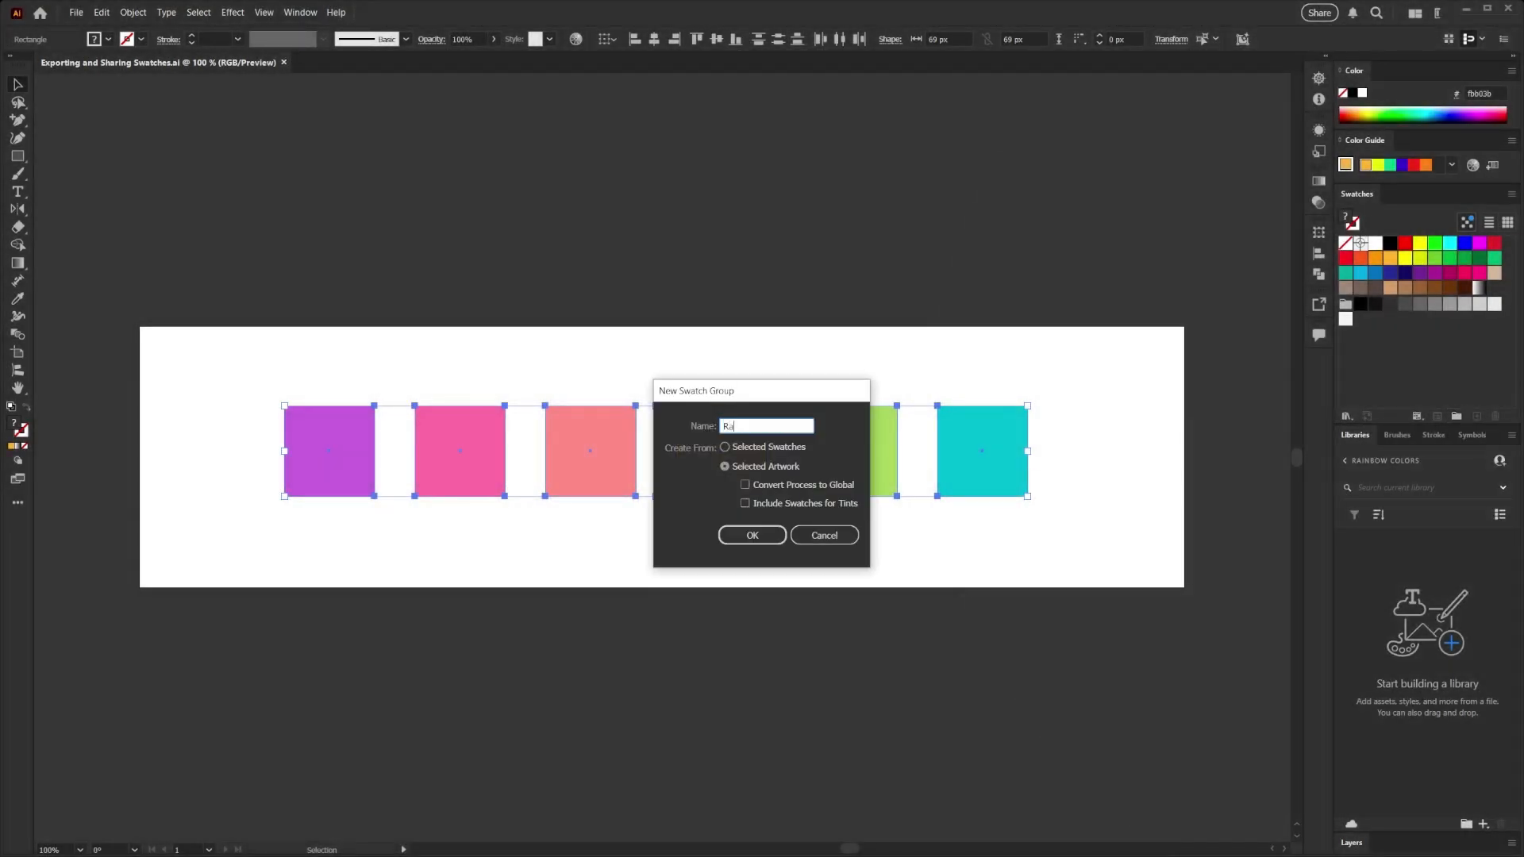
{"action": "type", "text": "inbow"}
{"action": "left_click", "coordinate": [753, 537]}
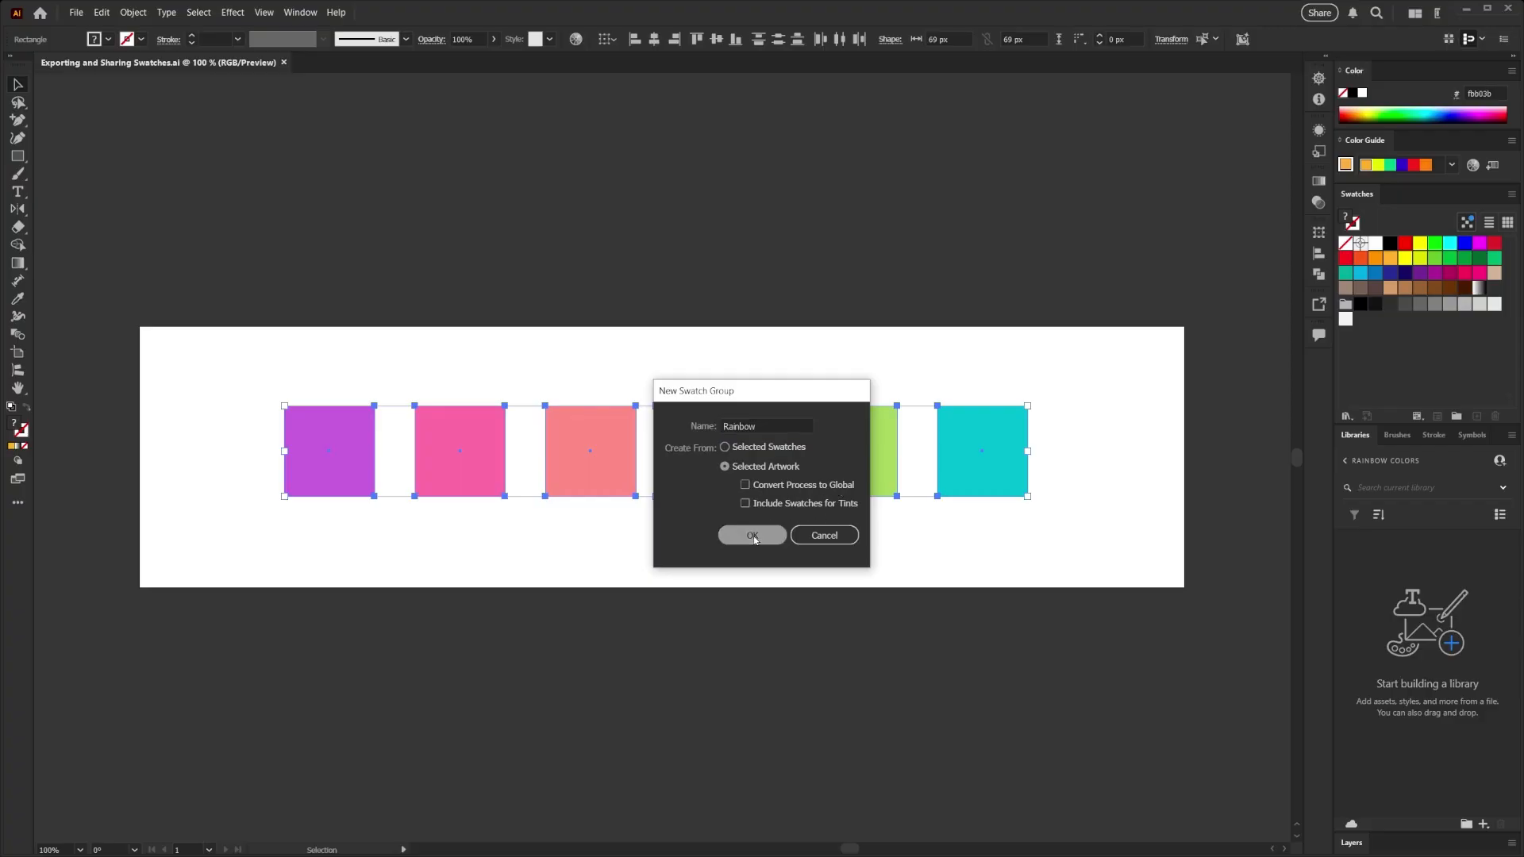
{"action": "left_click", "coordinate": [1390, 356]}
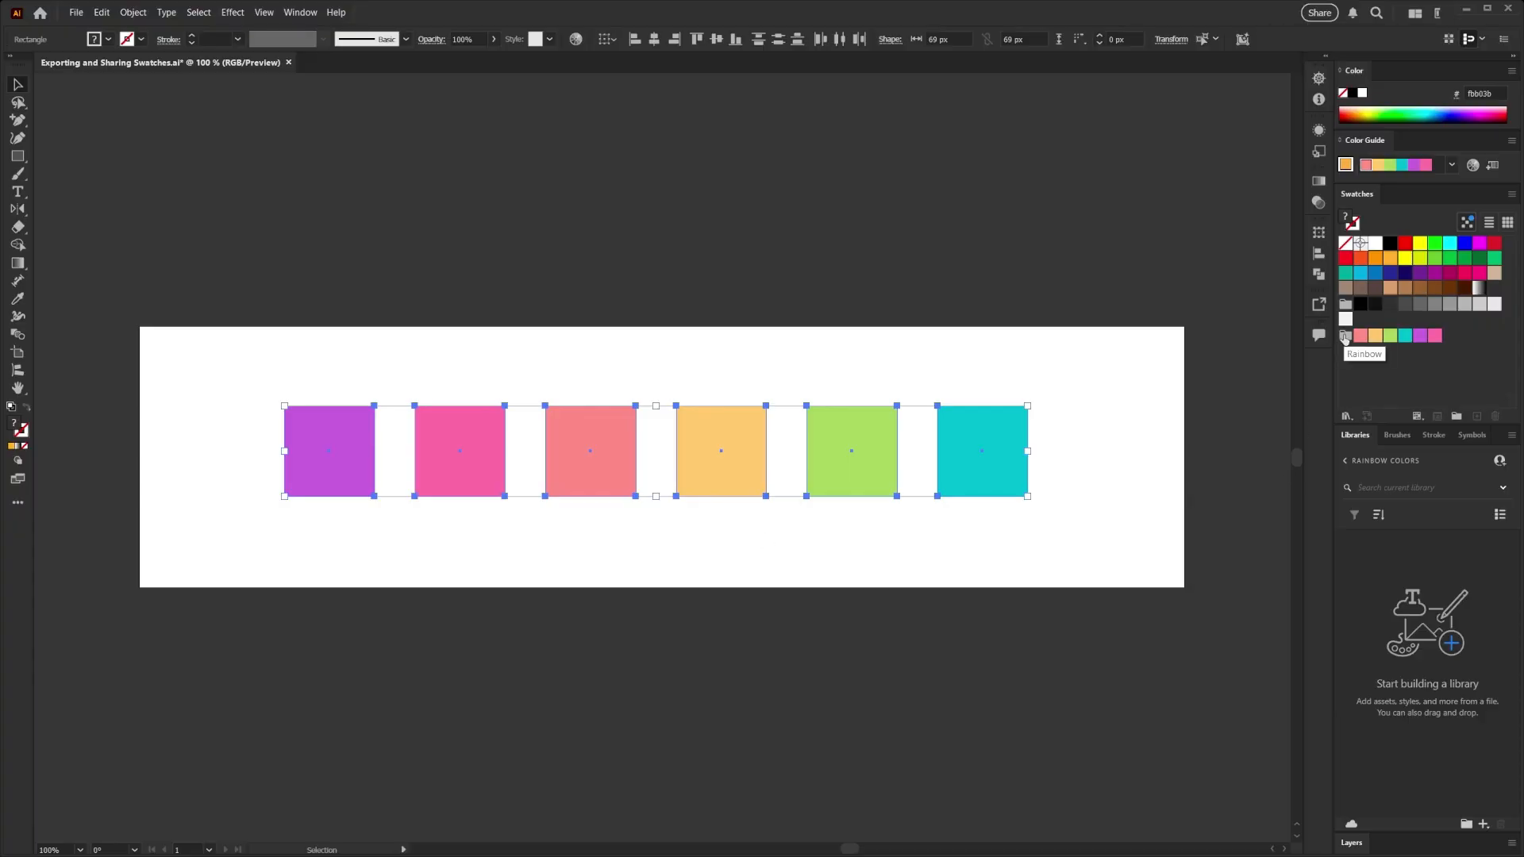
{"action": "key", "text": "Delete"}
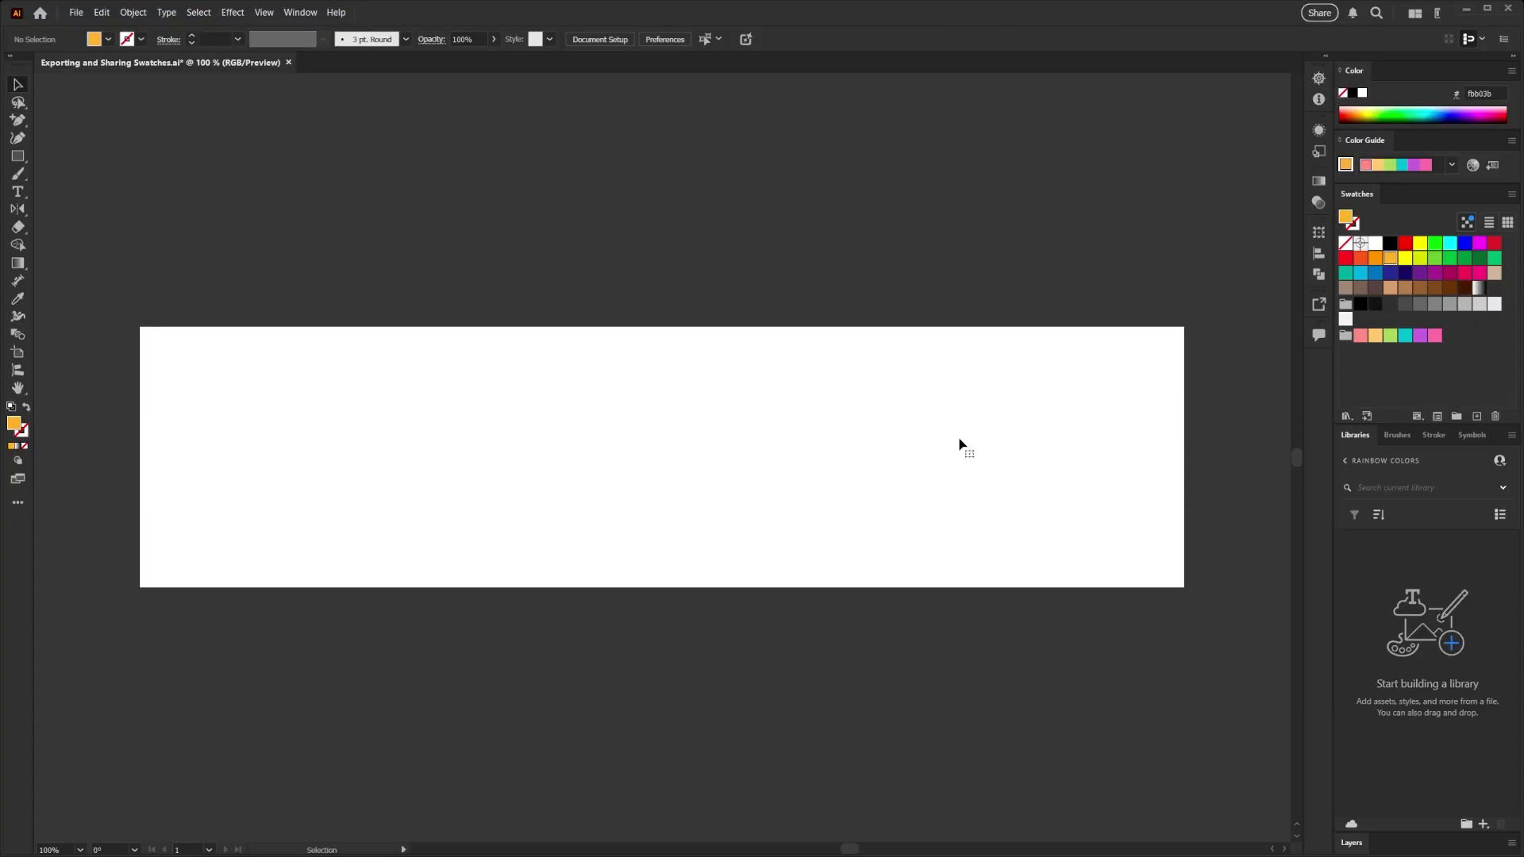
- Generate swatch info cards for the Rainbow group at 100 px by 100 px with Hex, RGB, HSB and CMYK codes and 10 px spacing
{"action": "left_click", "coordinate": [1347, 340]}
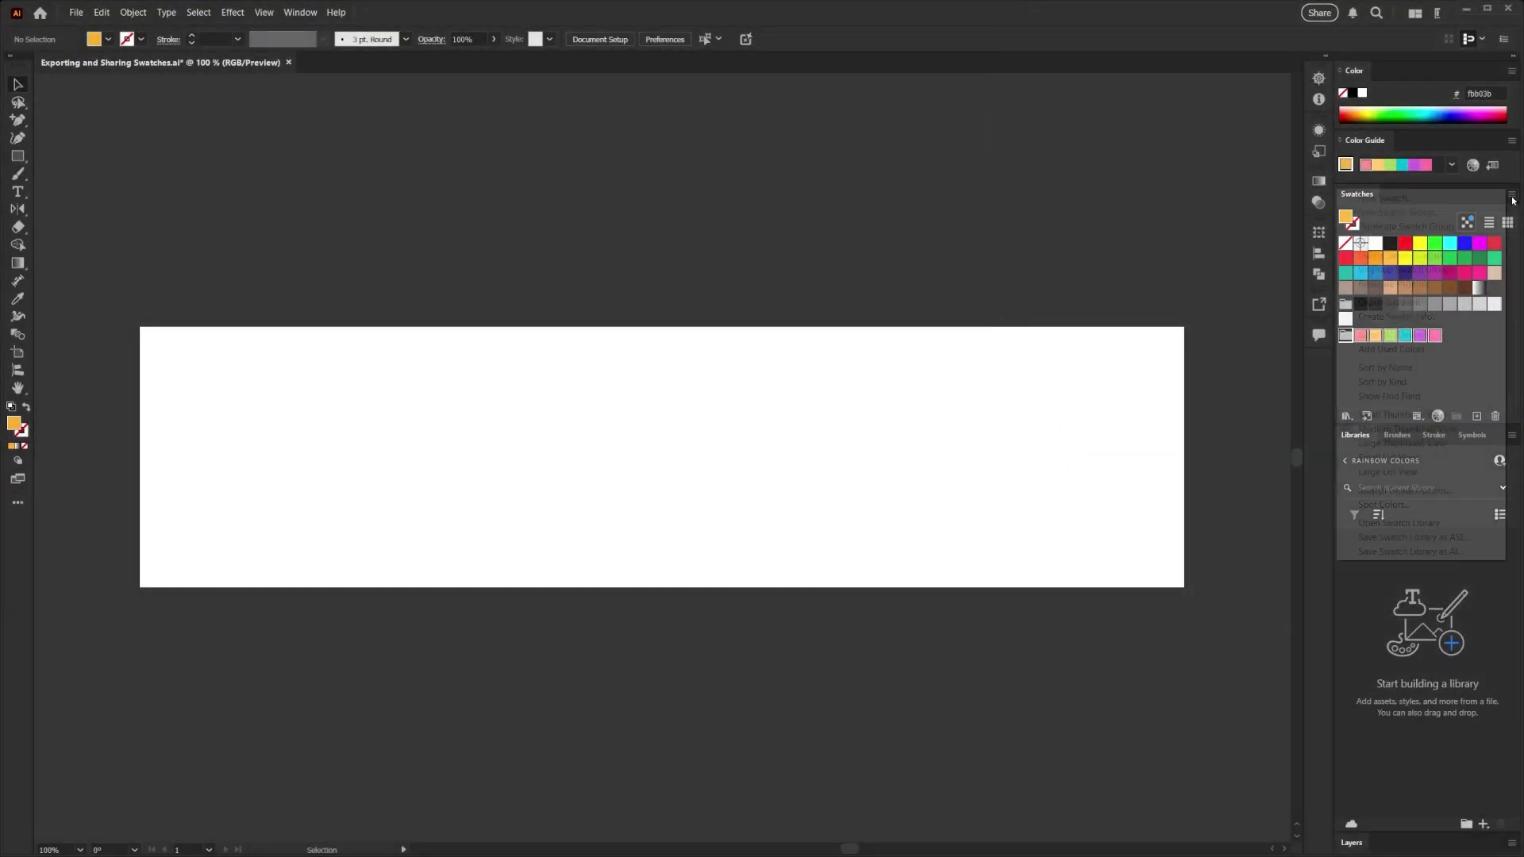
{"action": "left_click", "coordinate": [1512, 201]}
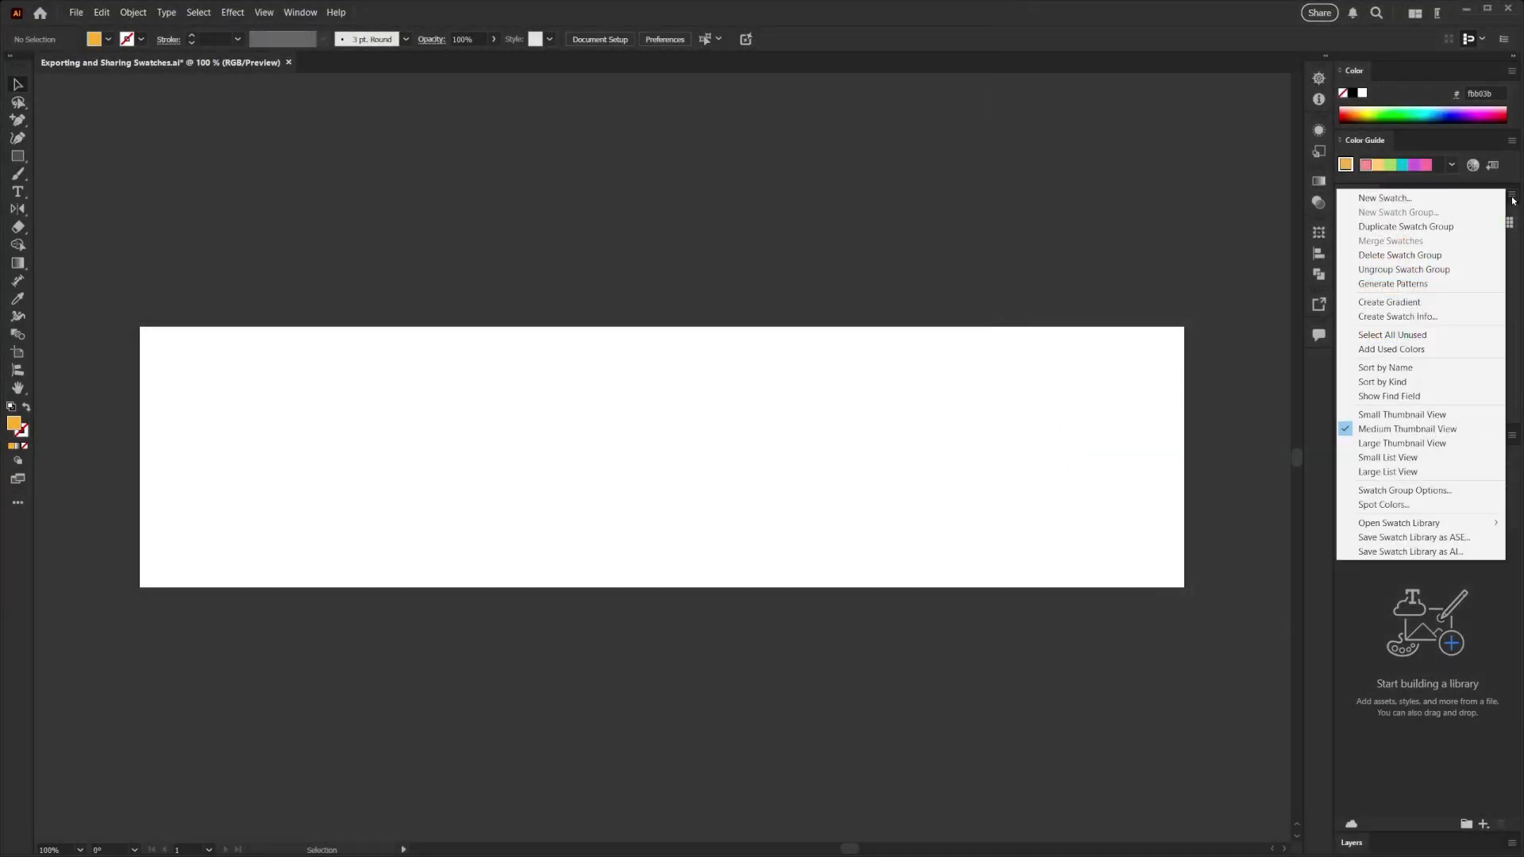
{"action": "left_click", "coordinate": [1410, 316]}
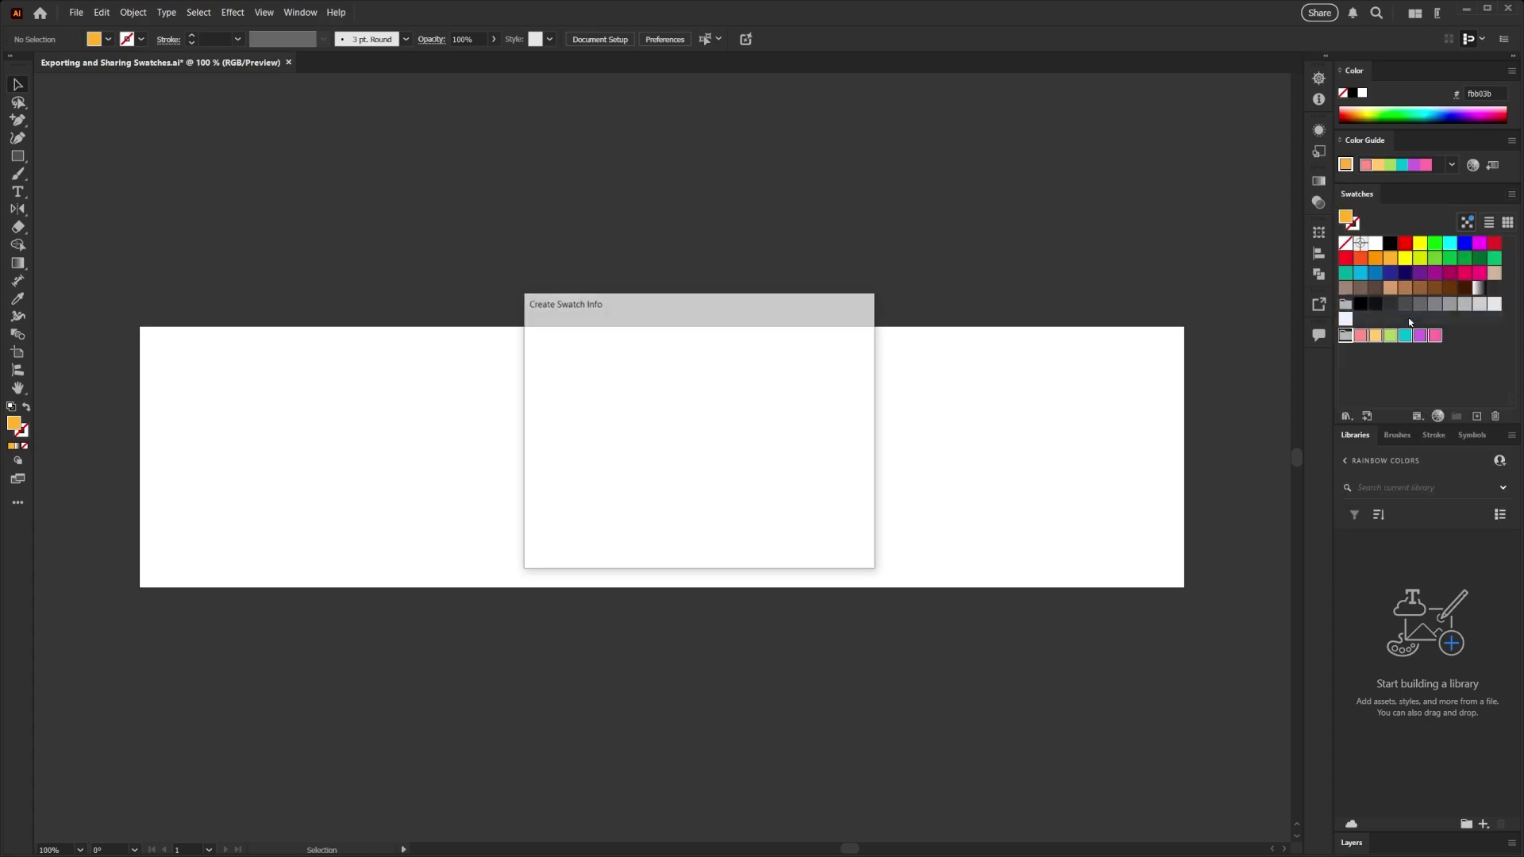
{"action": "left_click_drag", "start_coordinate": [647, 303], "coordinate": [627, 323]}
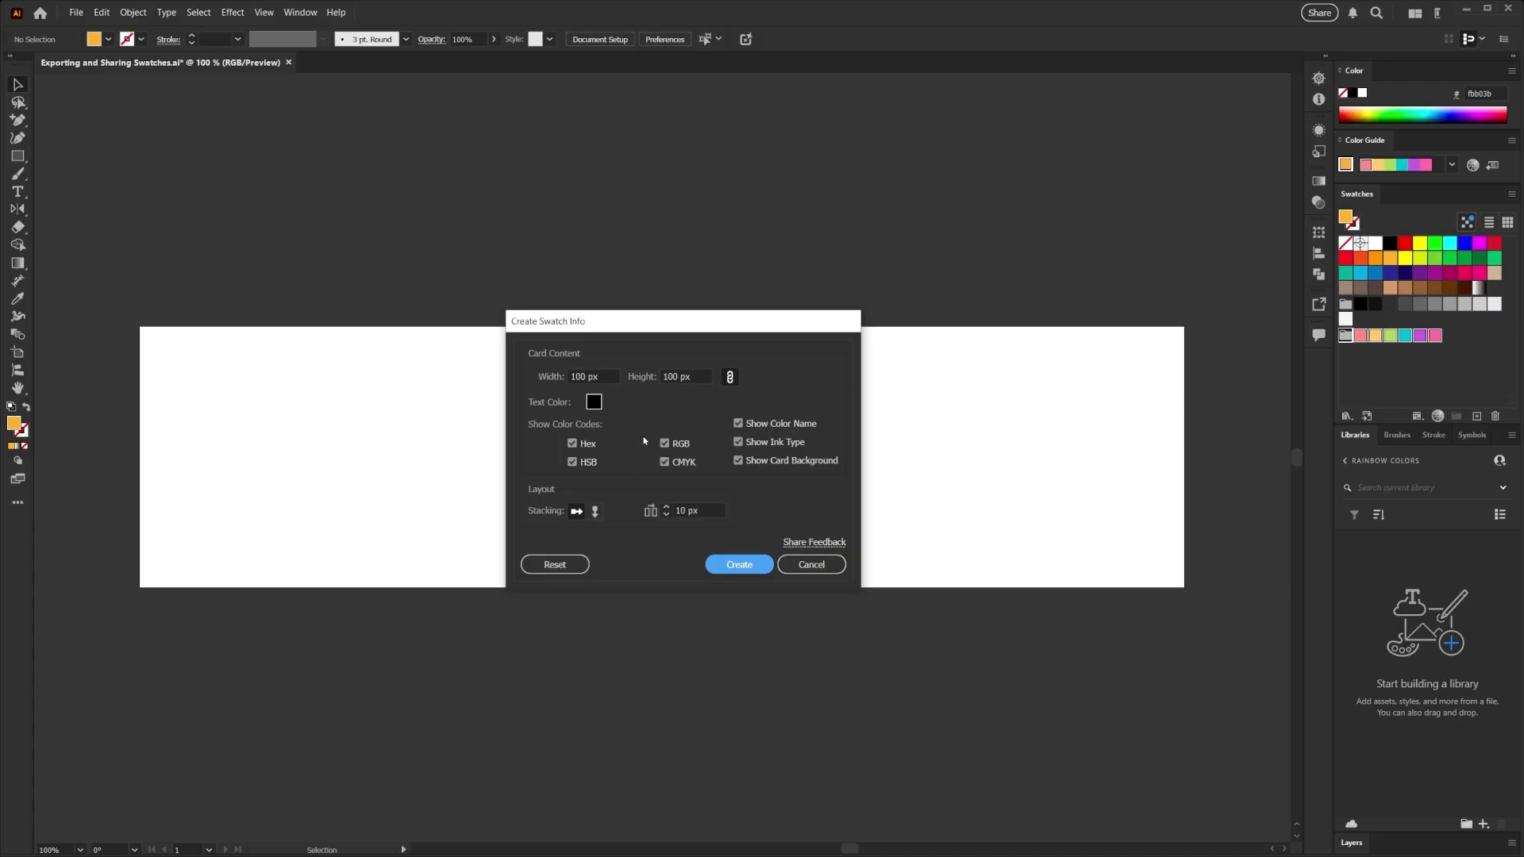
{"action": "left_click", "coordinate": [575, 462]}
{"action": "left_click", "coordinate": [576, 462]}
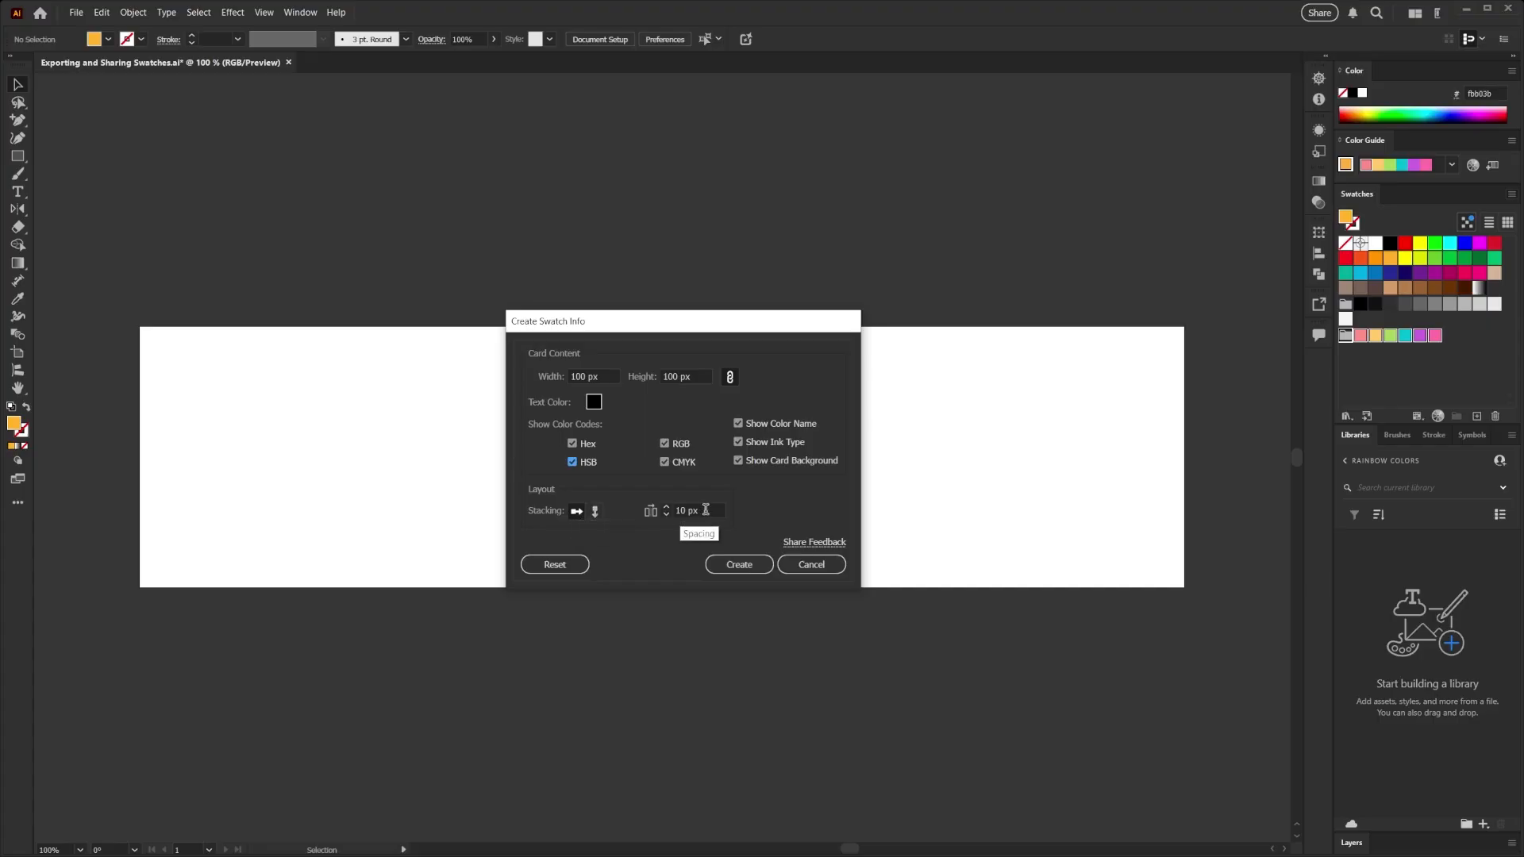
{"action": "left_click", "coordinate": [741, 565]}
- Scale the swatch info cards down to about 360 px overall width and centre them on the artboard
{"action": "key", "text": "z"}
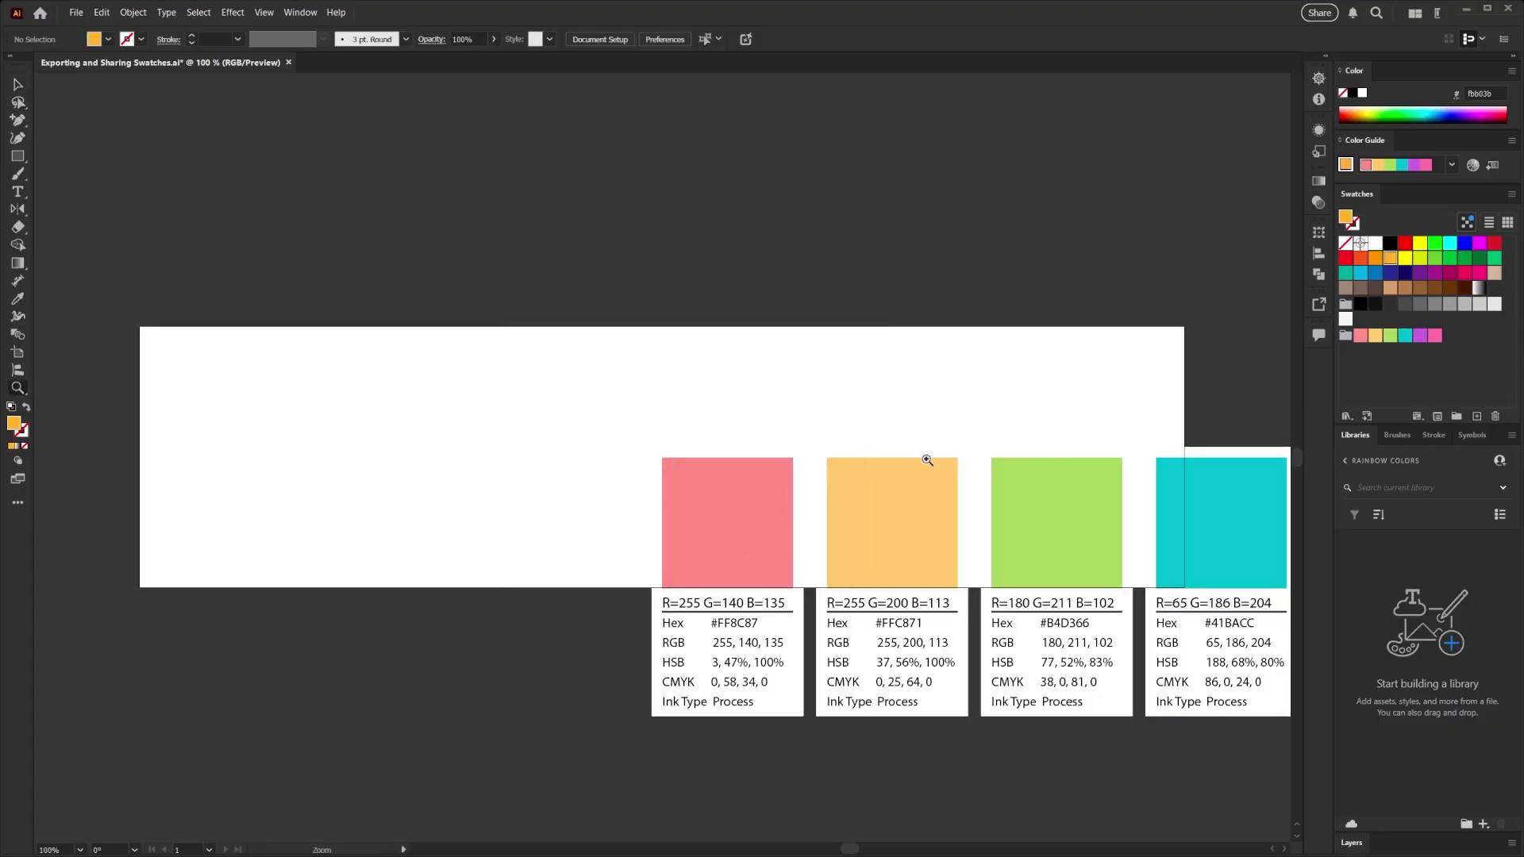
{"action": "left_click_drag", "start_coordinate": [928, 459], "coordinate": [792, 483]}
{"action": "key", "text": "space"}
{"action": "left_click_drag", "start_coordinate": [910, 552], "coordinate": [652, 541]}
{"action": "key", "text": "v"}
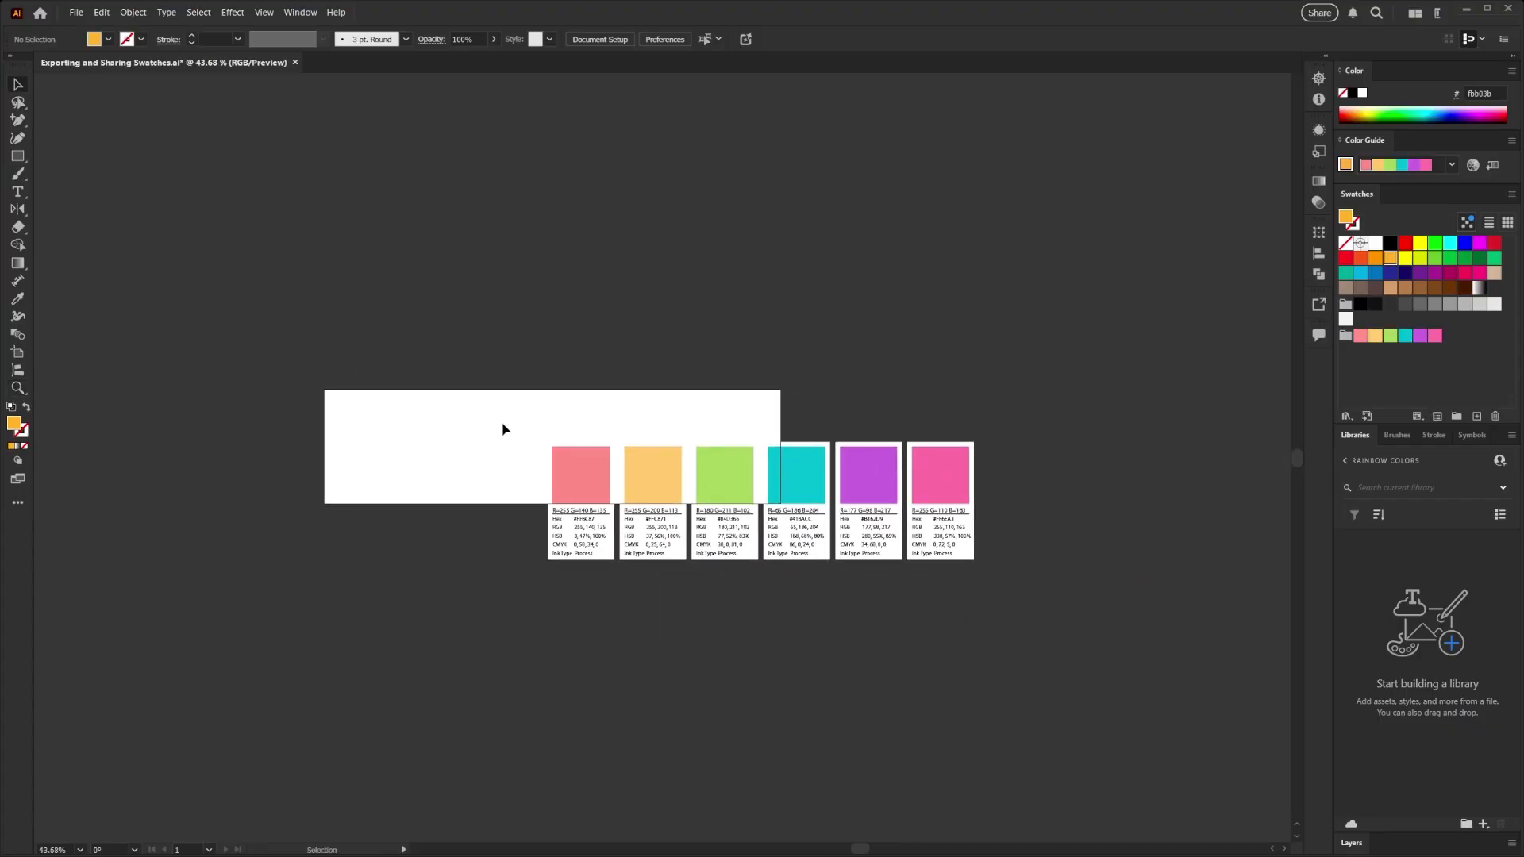
{"action": "left_click_drag", "start_coordinate": [503, 425], "coordinate": [628, 436]}
{"action": "left_click", "coordinate": [696, 547]}
{"action": "key", "text": "z"}
{"action": "left_click_drag", "start_coordinate": [494, 471], "coordinate": [667, 592]}
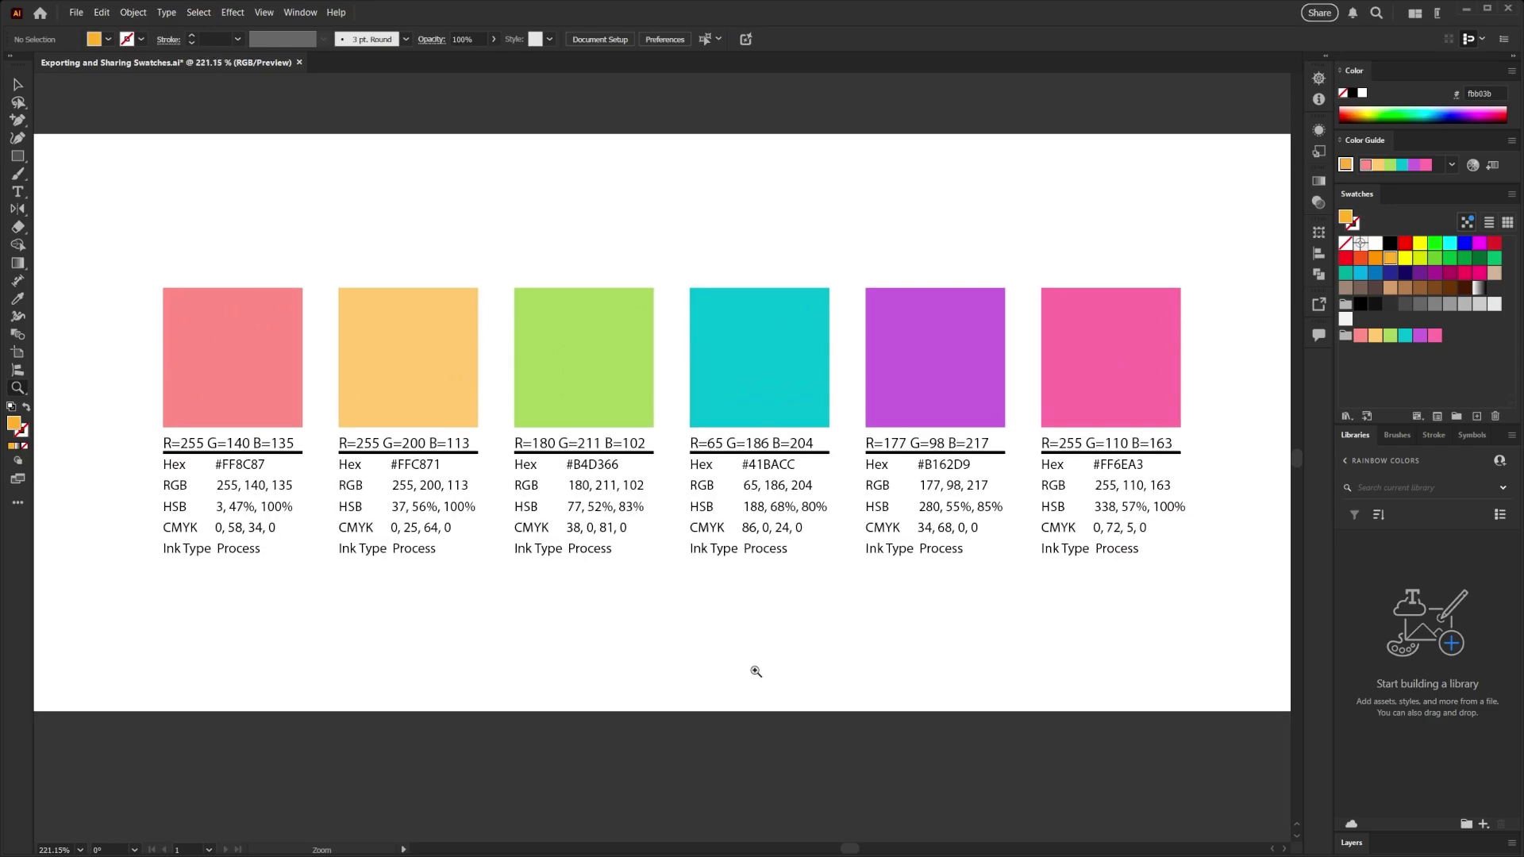
- Select only the CMYK text line on the salmon swatch card with Direct Selection and deselect it
{"action": "key", "text": "a"}
{"action": "left_click", "coordinate": [251, 536]}
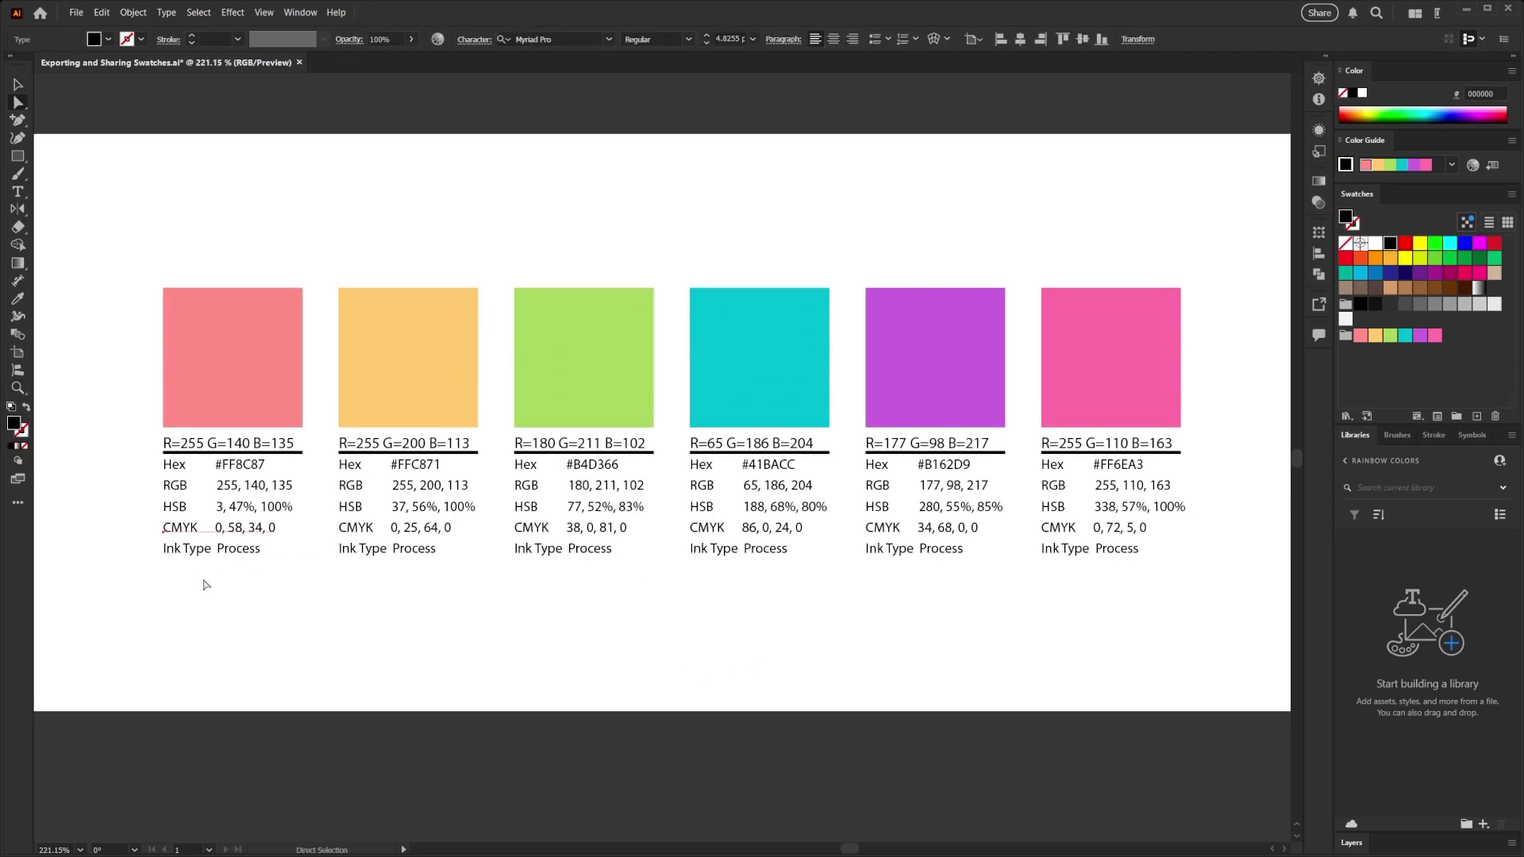
{"action": "left_click", "coordinate": [253, 608]}
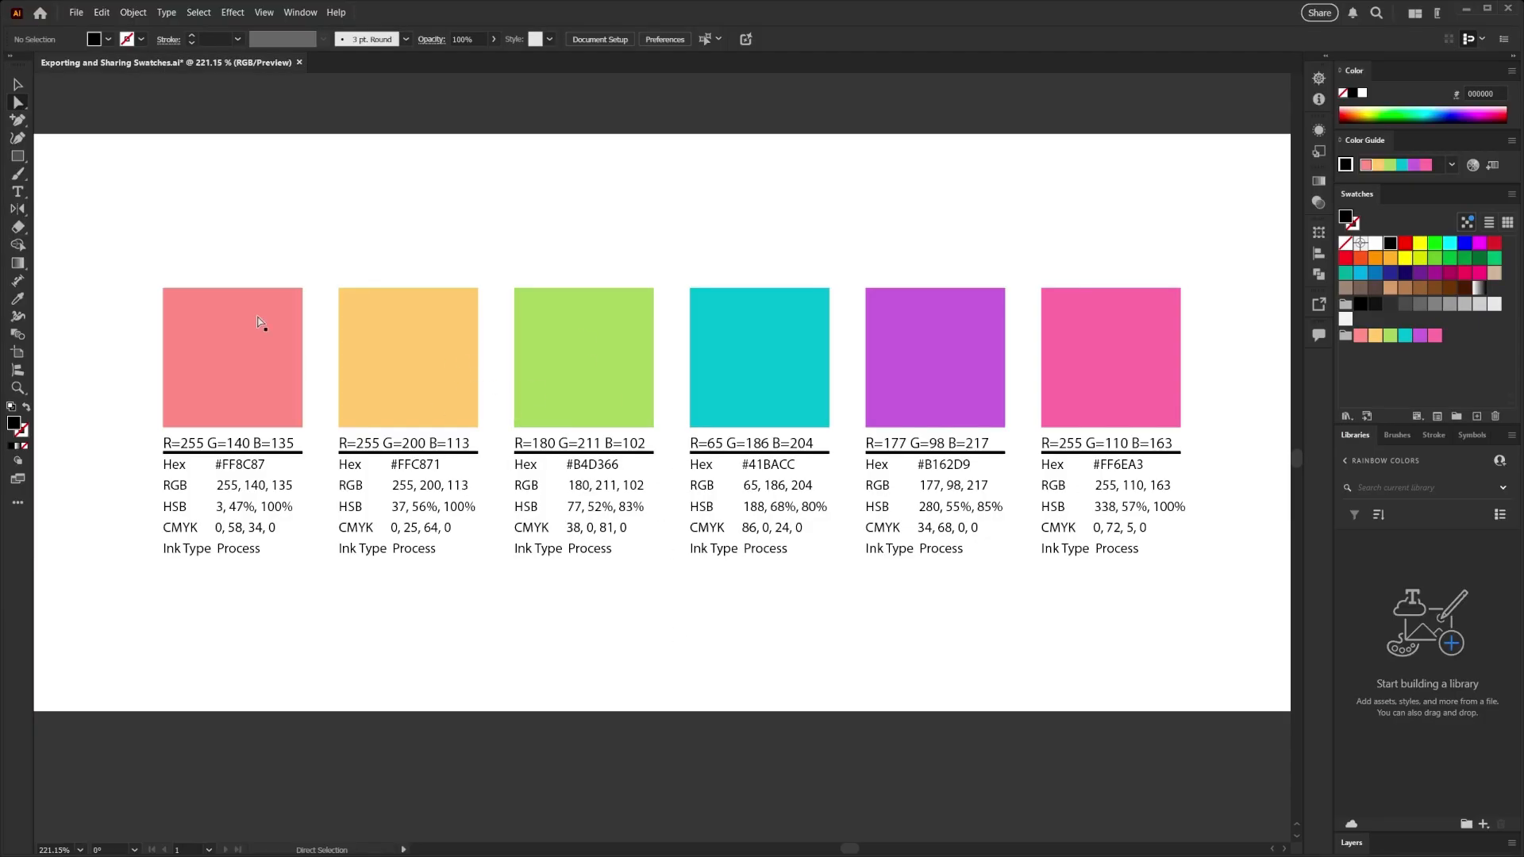
- Delete all six swatch info cards from the artboard
{"action": "left_click", "coordinate": [17, 84]}
{"action": "left_click_drag", "start_coordinate": [122, 217], "coordinate": [1112, 589]}
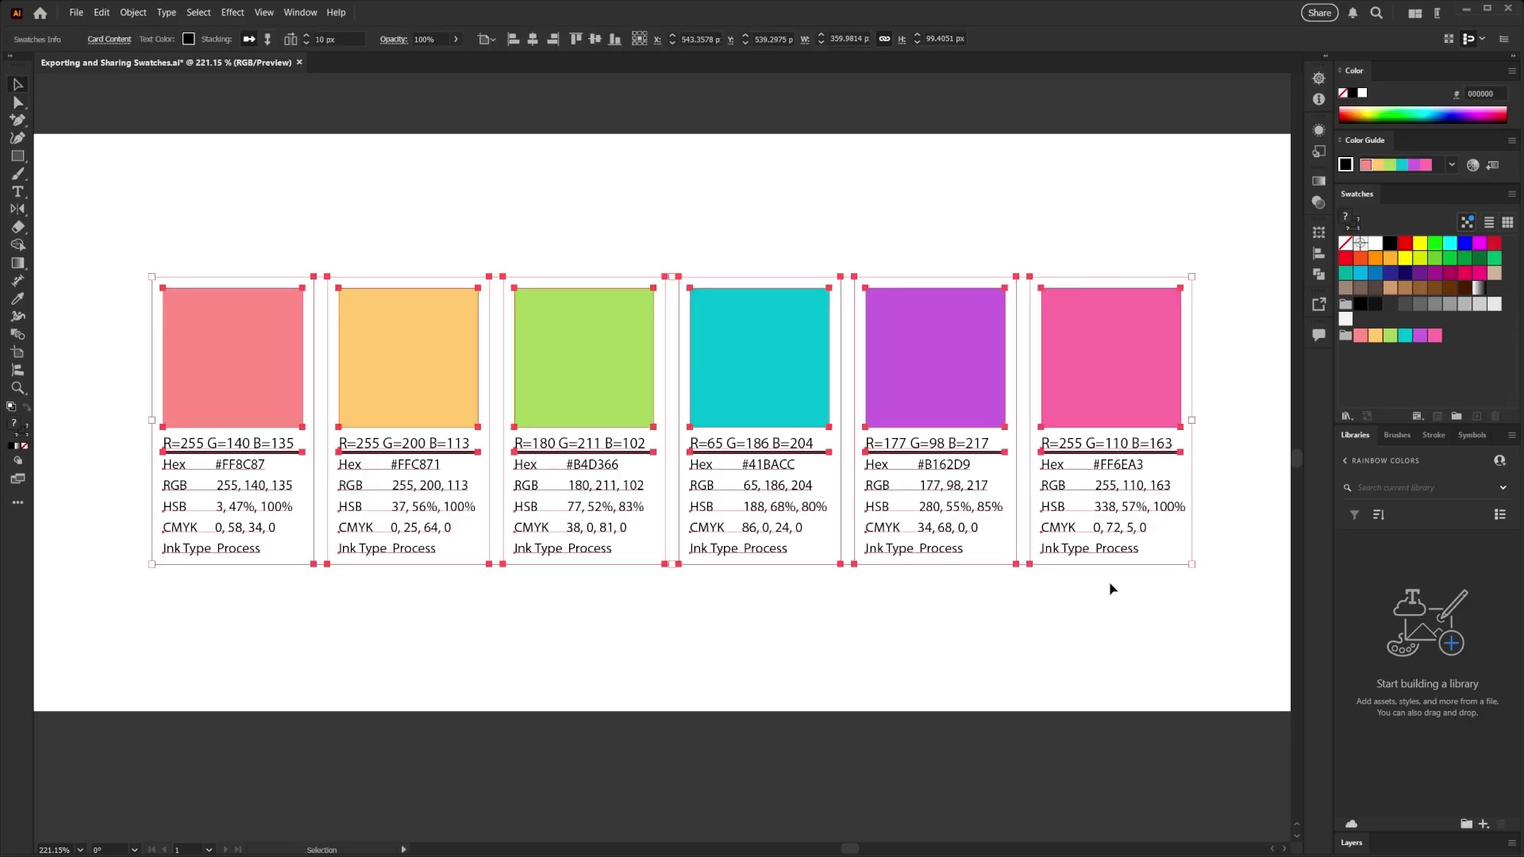
{"action": "key", "text": "Delete"}
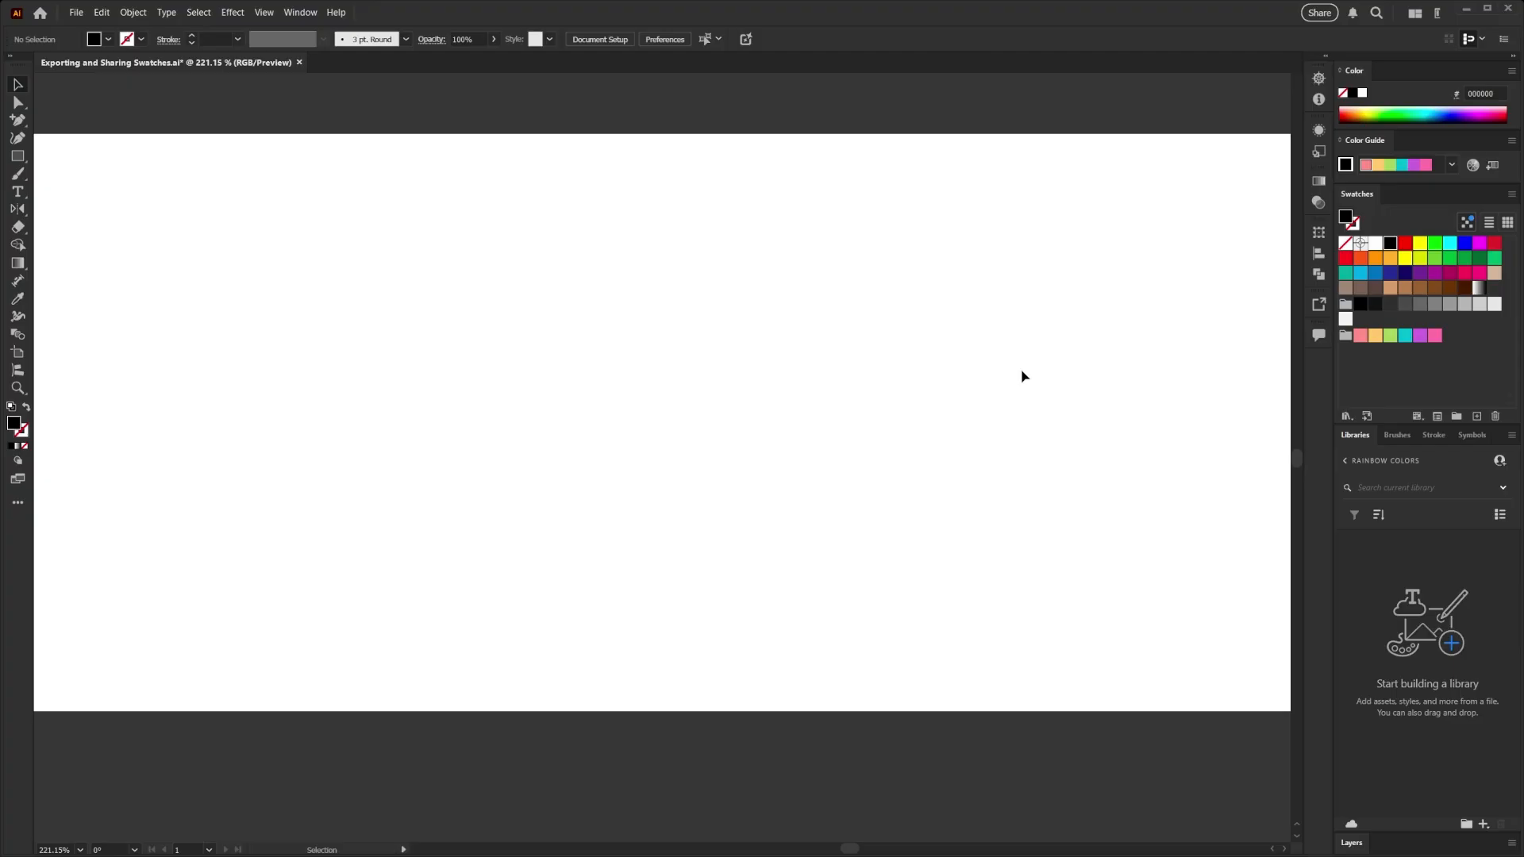
- Try to add the whole six-colour Rainbow swatch group to the current Rainbow Colors library
{"action": "key", "text": "z"}
{"action": "left_click_drag", "start_coordinate": [949, 374], "coordinate": [834, 439]}
{"action": "left_click_drag", "start_coordinate": [903, 431], "coordinate": [830, 425]}
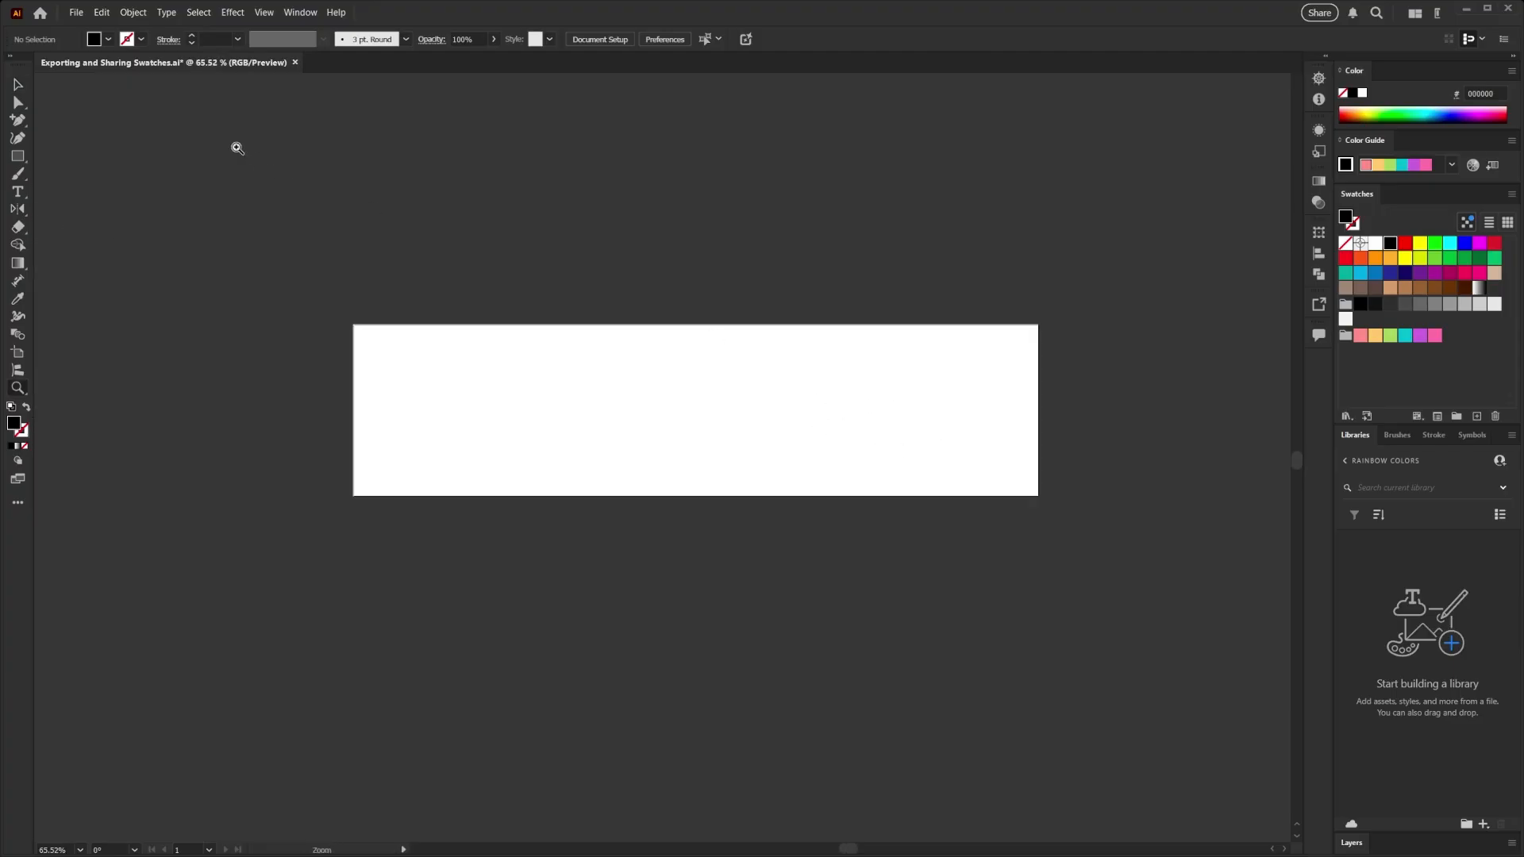
{"action": "key", "text": "v"}
{"action": "left_click", "coordinate": [1454, 407]}
{"action": "left_click", "coordinate": [1347, 339]}
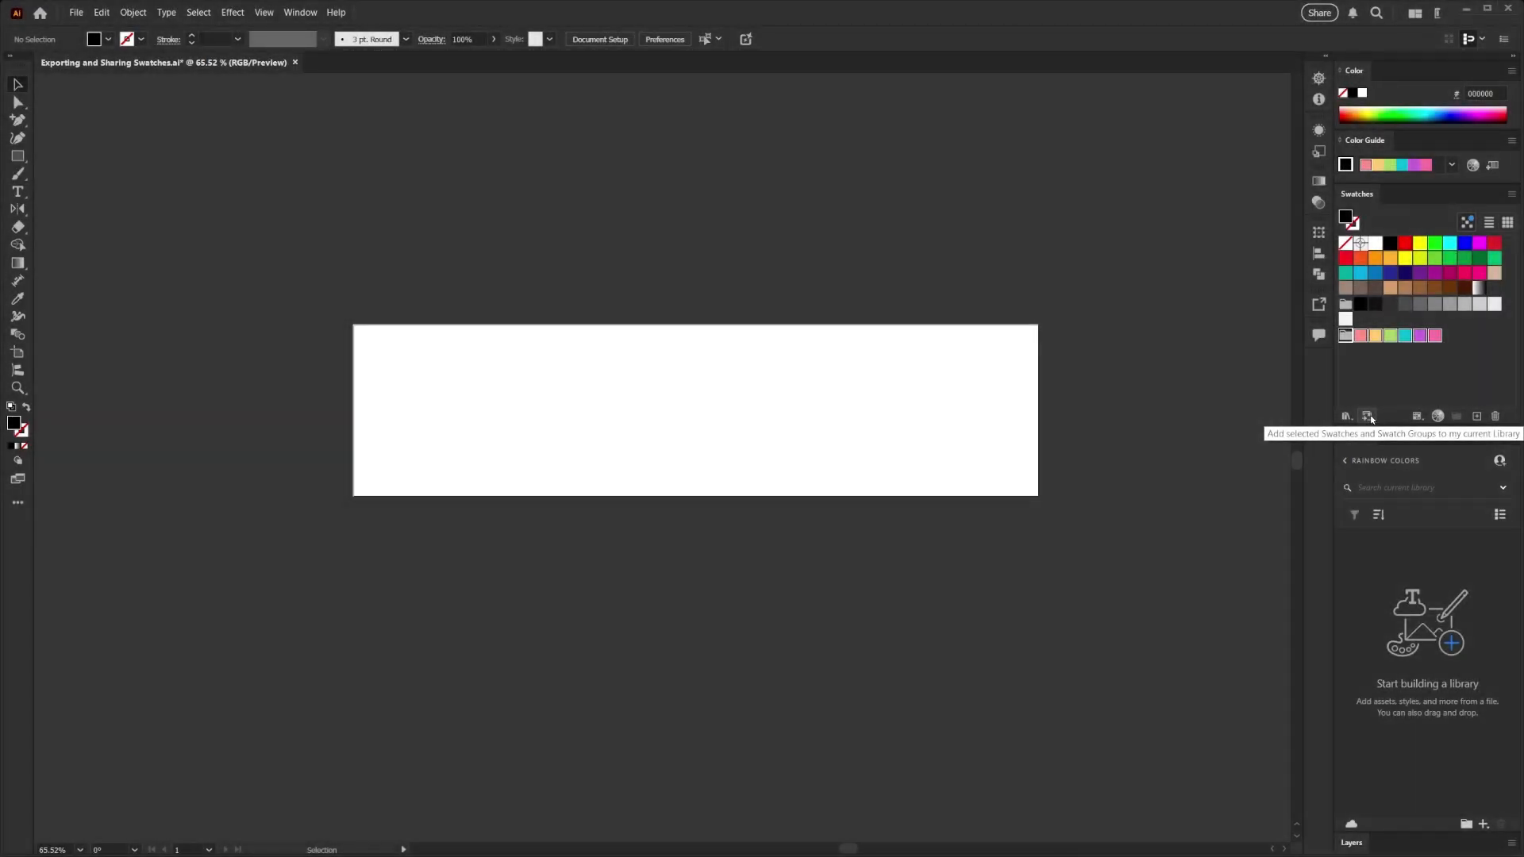
{"action": "left_click", "coordinate": [1367, 416]}
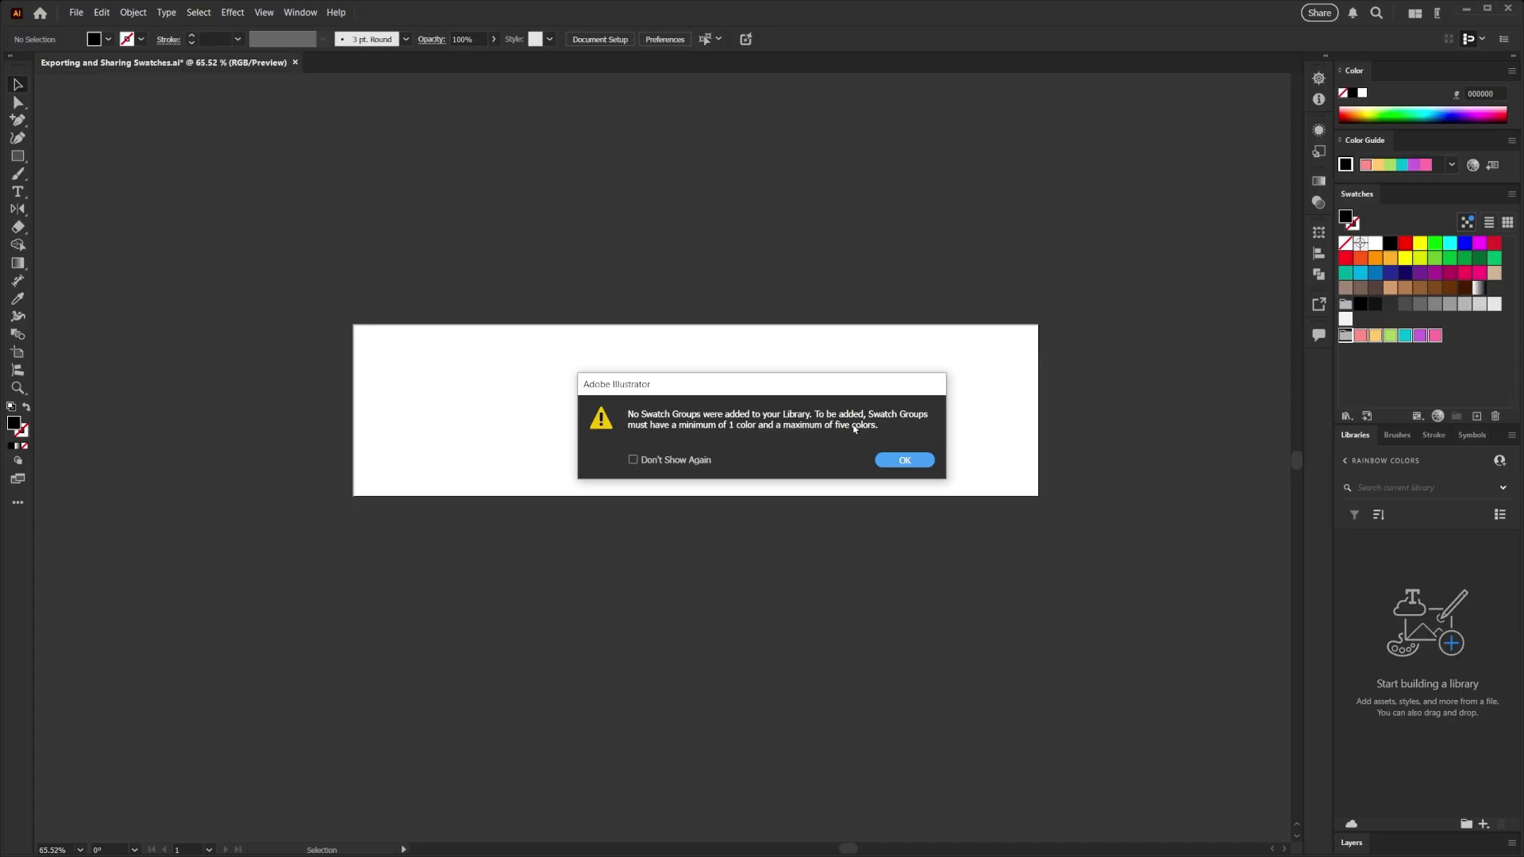
{"action": "left_click", "coordinate": [905, 461]}
{"action": "left_click", "coordinate": [1368, 361]}
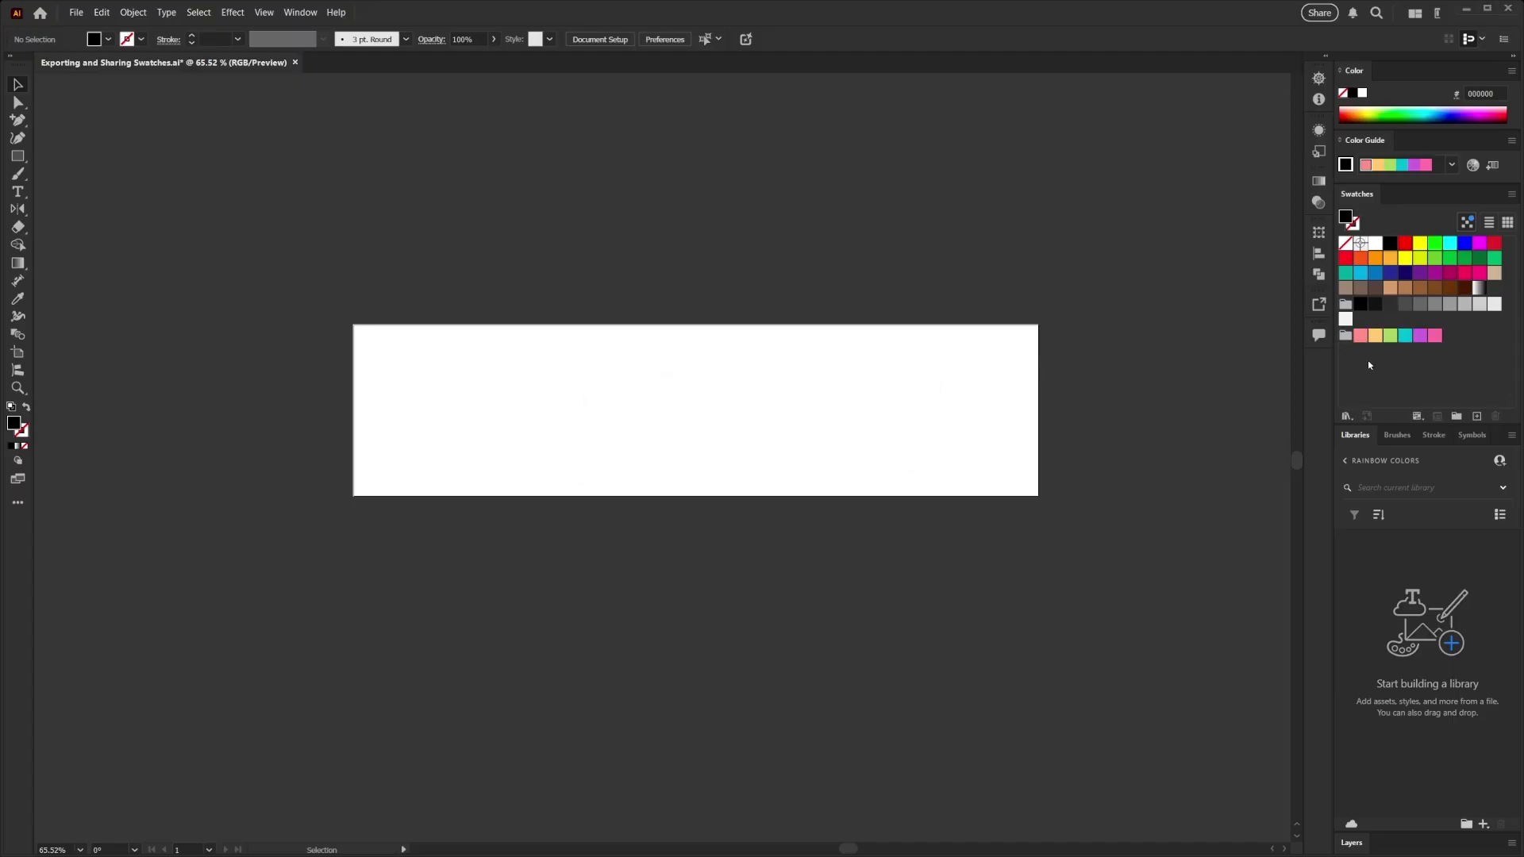
- Add the single pink swatch from the Rainbow group to the current library and remove it from the library again
{"action": "left_click", "coordinate": [1437, 339]}
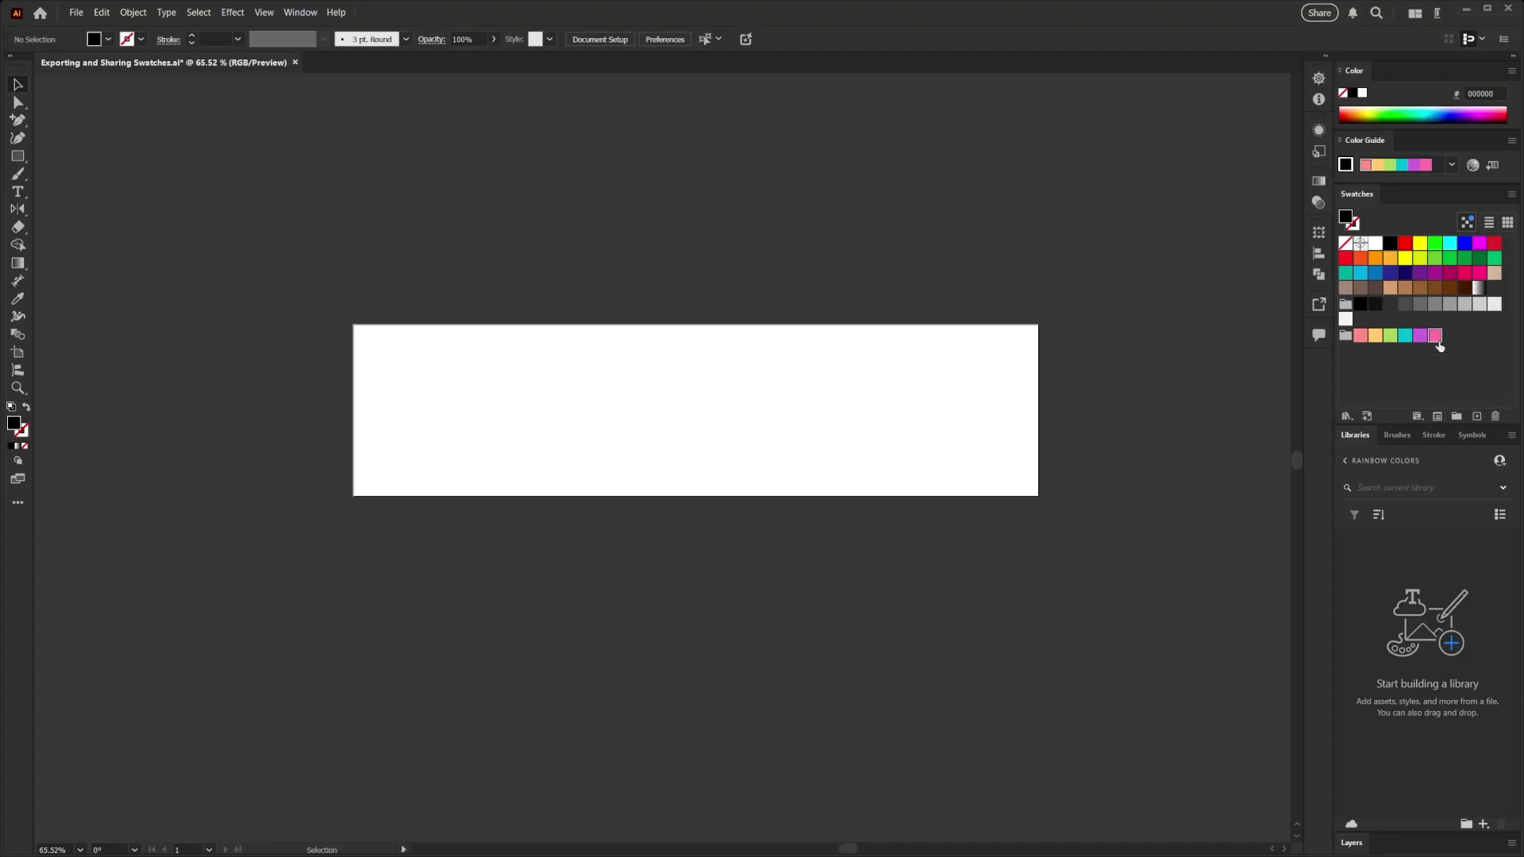
{"action": "left_click", "coordinate": [1368, 416]}
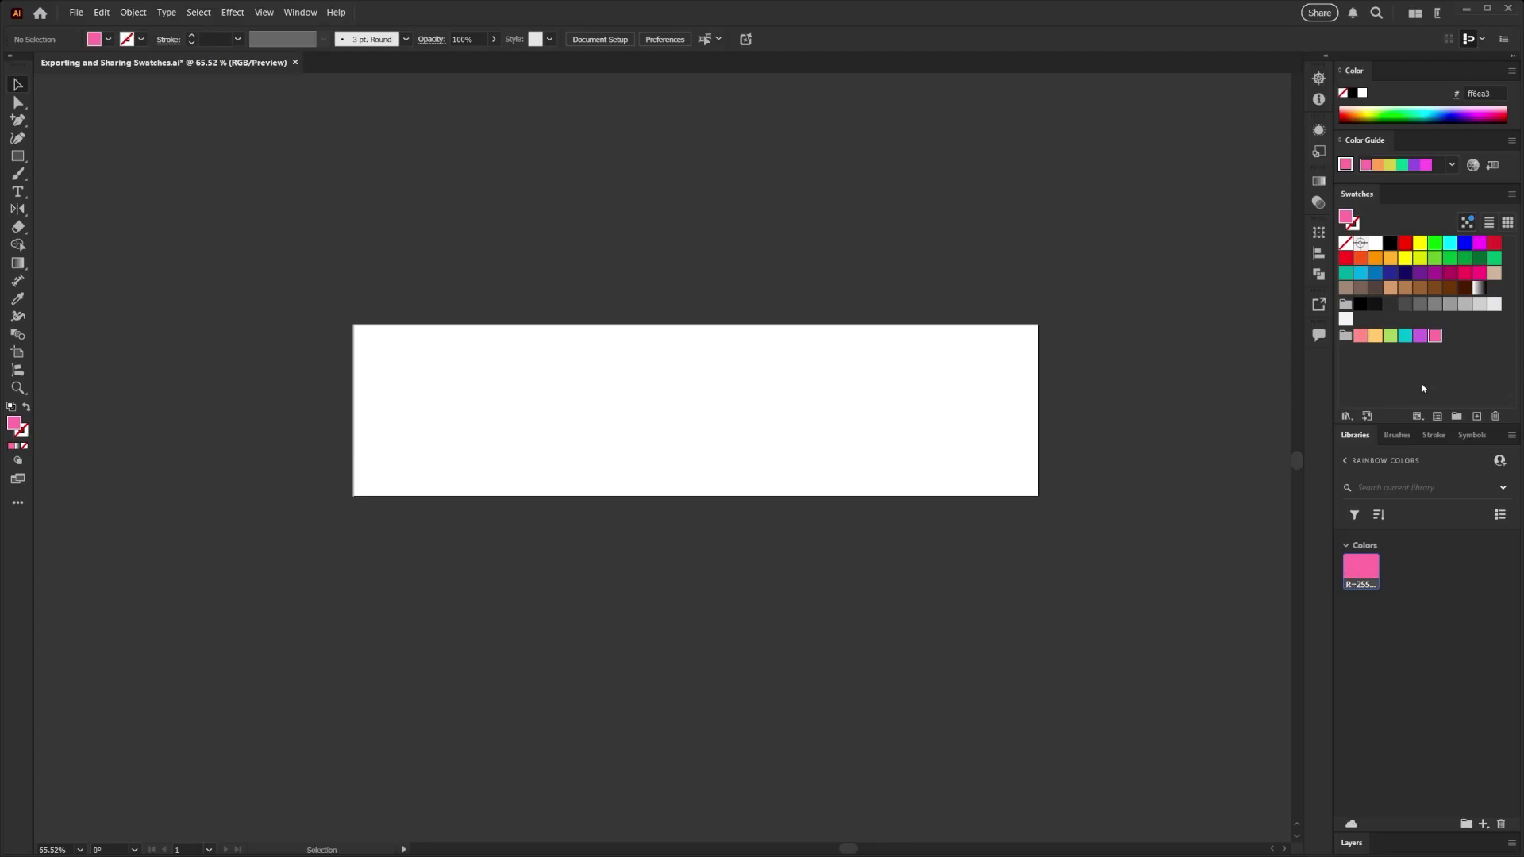
{"action": "left_click", "coordinate": [1501, 824]}
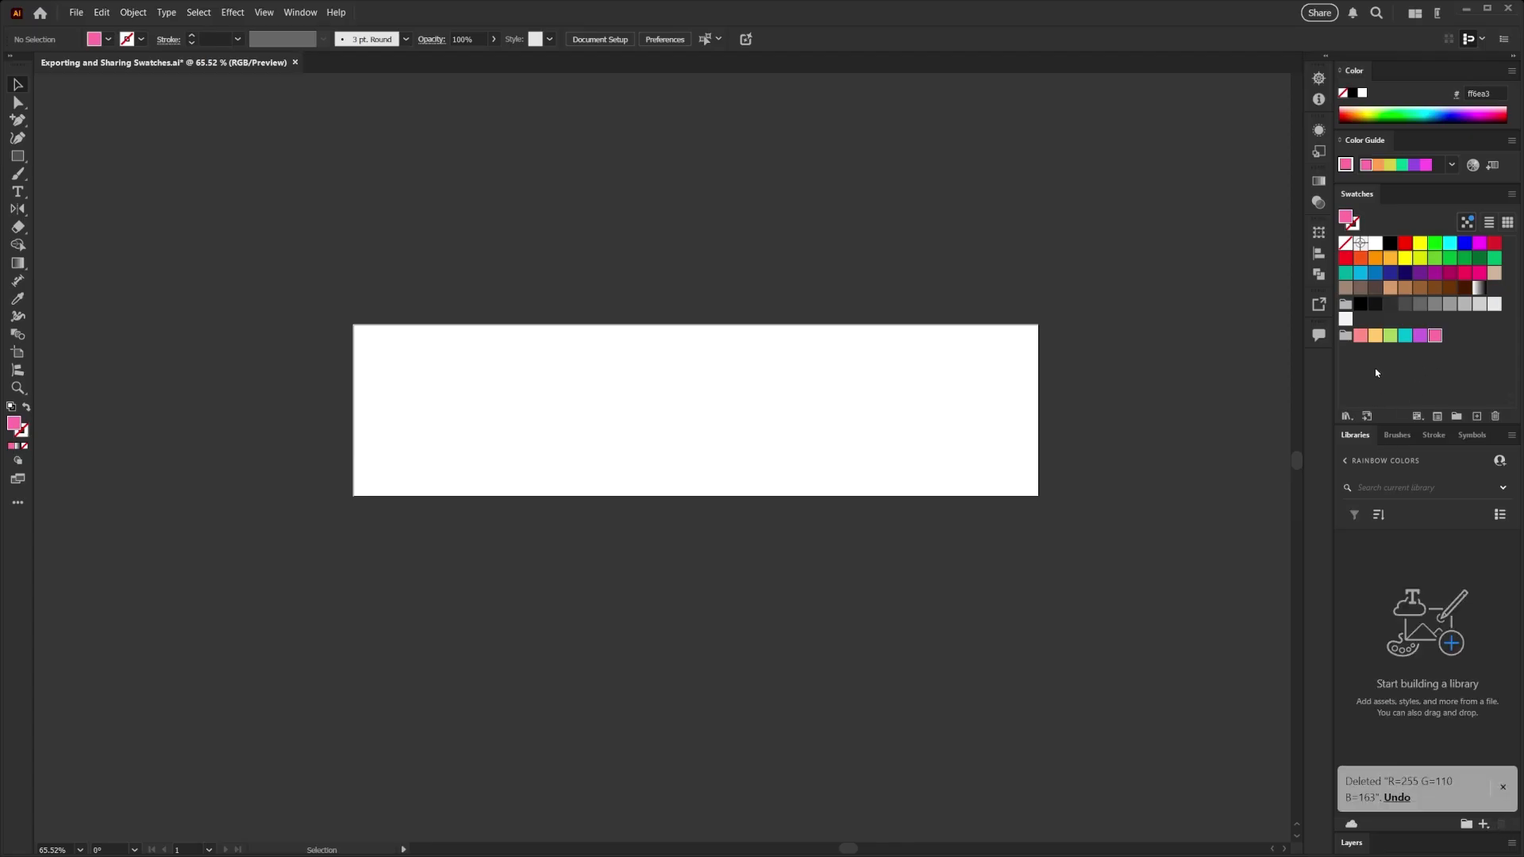
- Move the purple and pink Rainbow swatches into a new swatch group with the default name
{"action": "left_click", "coordinate": [1422, 342]}
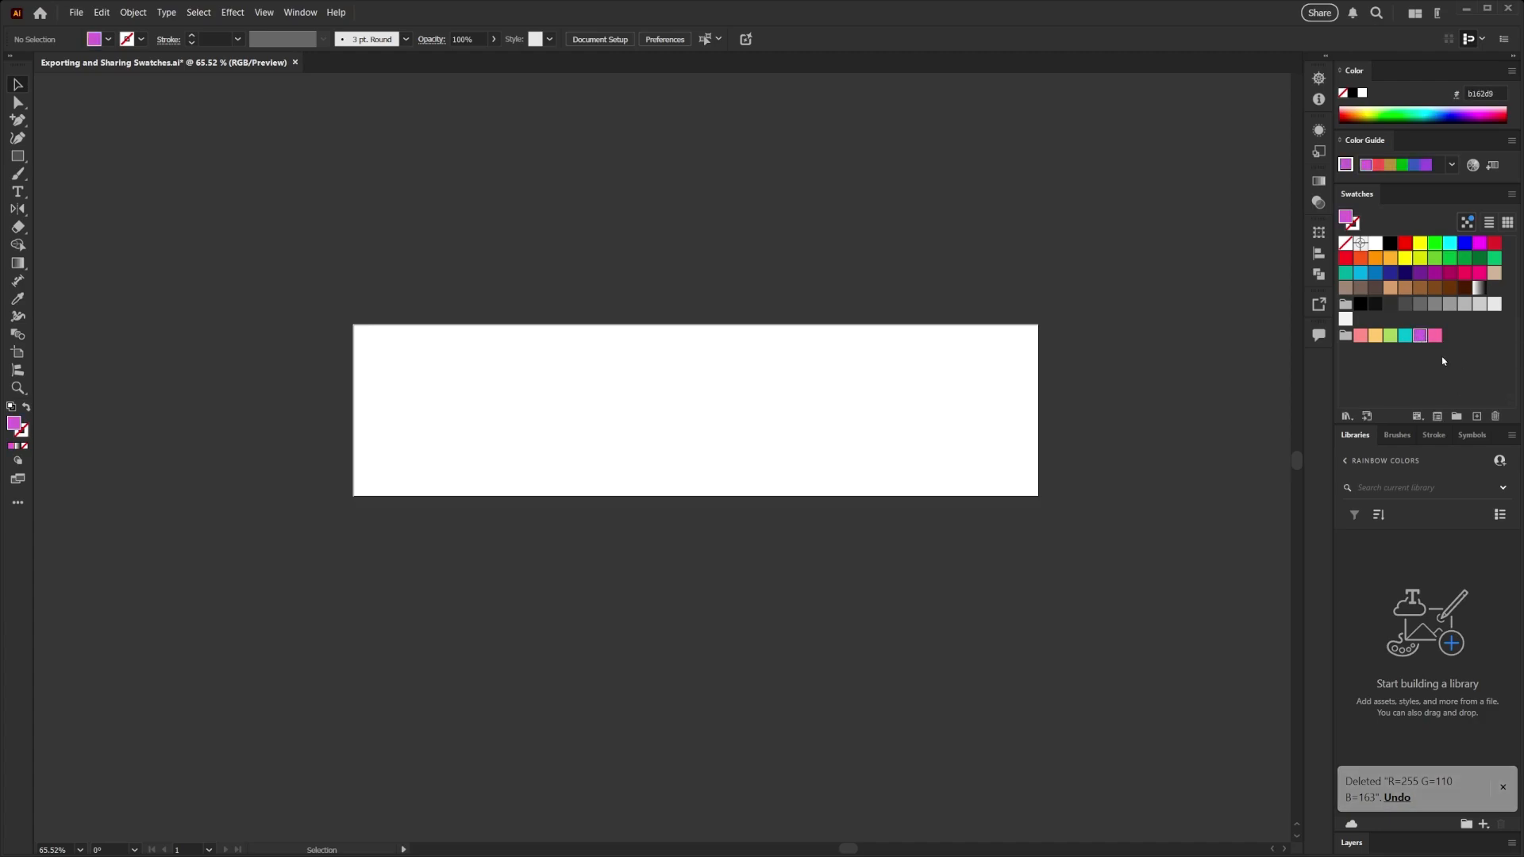
{"action": "left_click", "coordinate": [1456, 416]}
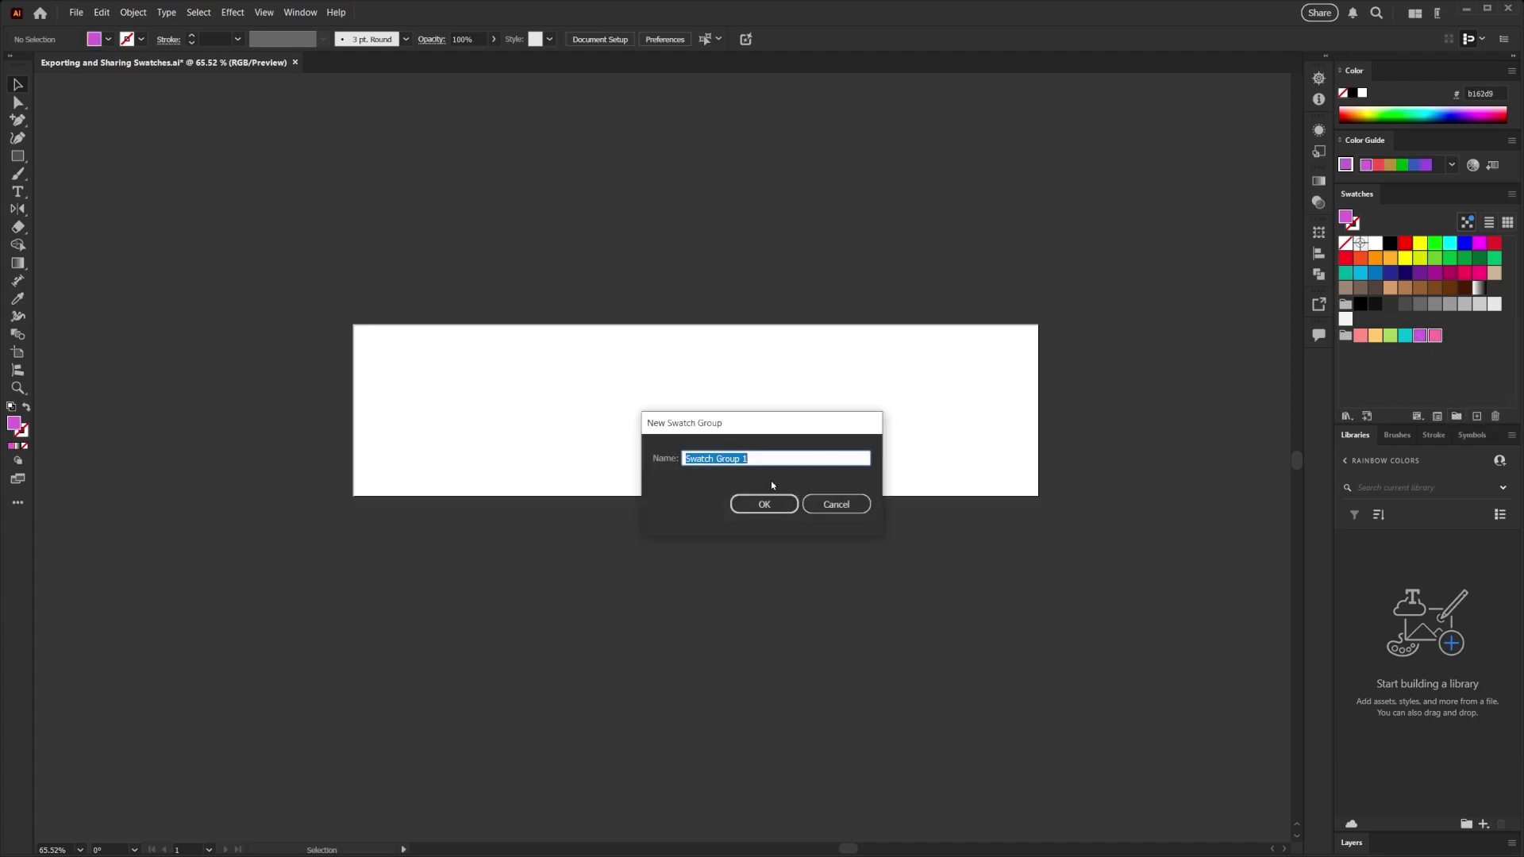
{"action": "key", "text": "Return"}
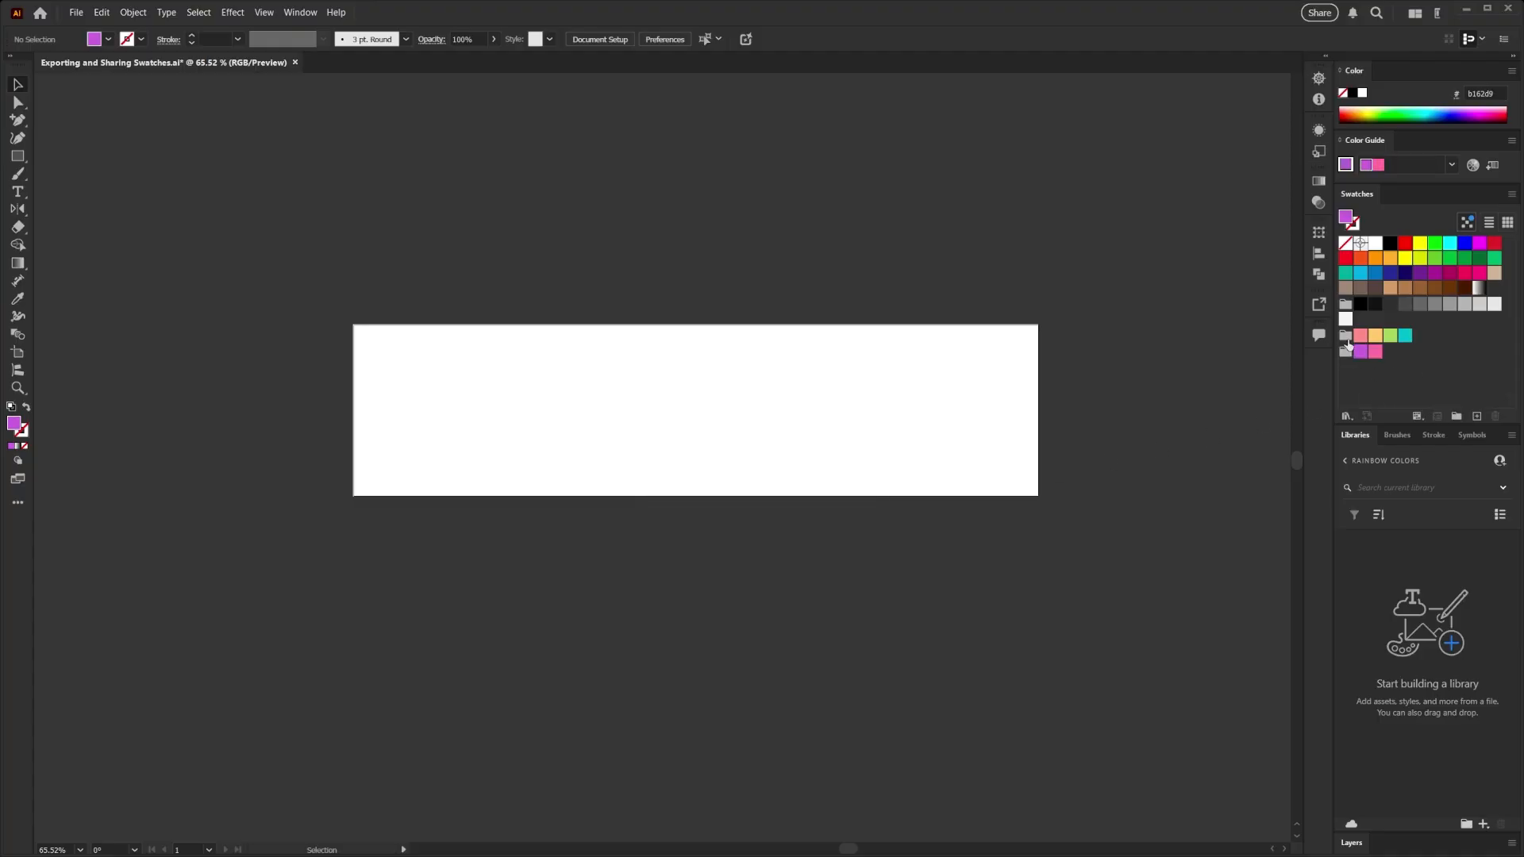
- Add both the four-colour Rainbow group and the purple and pink group to the Rainbow Colors library
{"action": "left_click", "coordinate": [1345, 335]}
{"action": "left_click", "coordinate": [1348, 354], "text": "shift"}
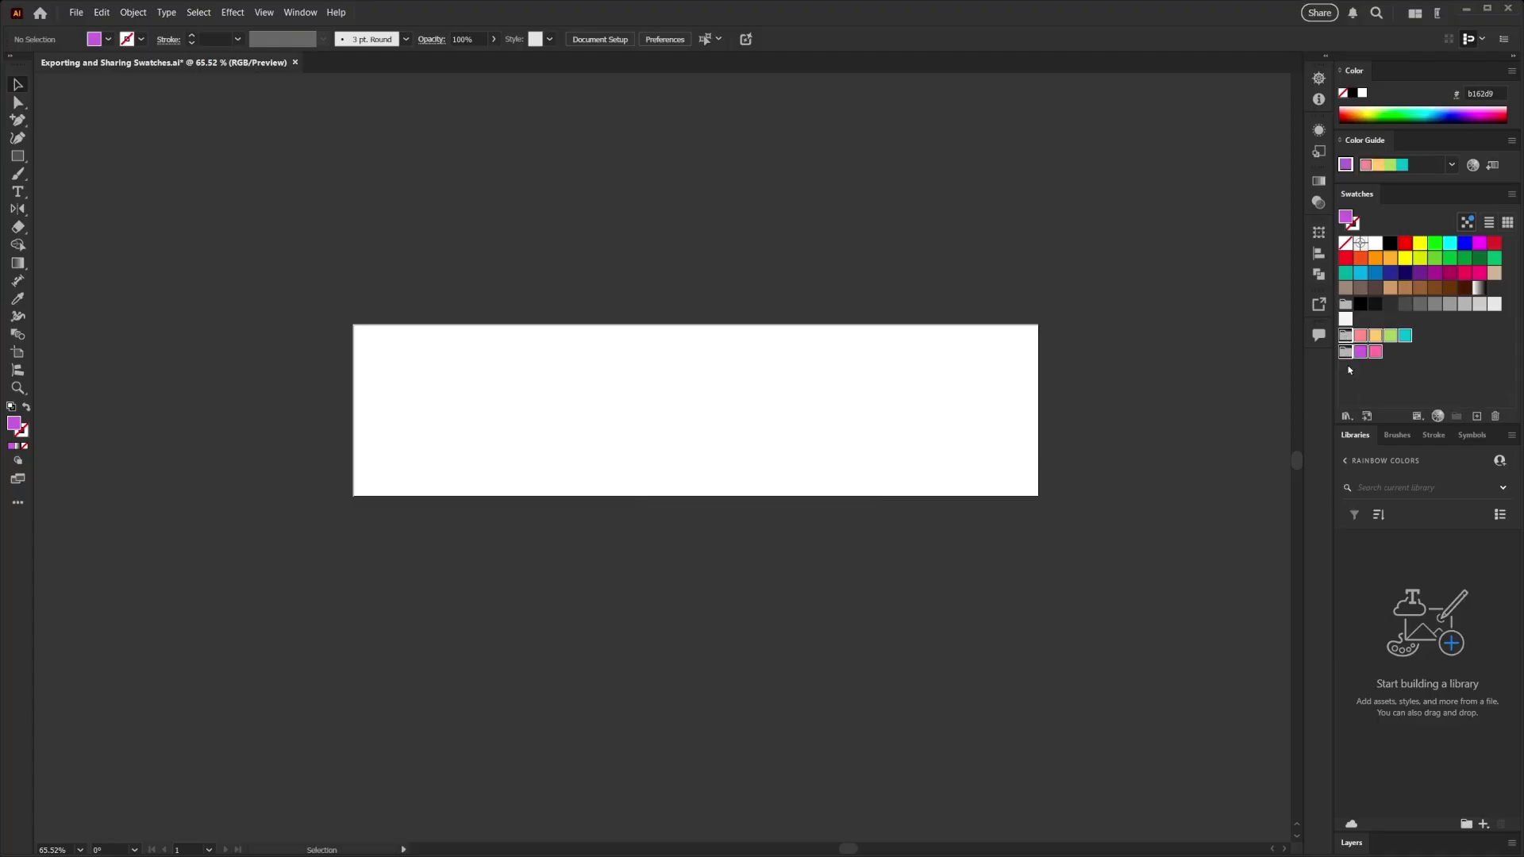
{"action": "left_click", "coordinate": [1365, 421]}
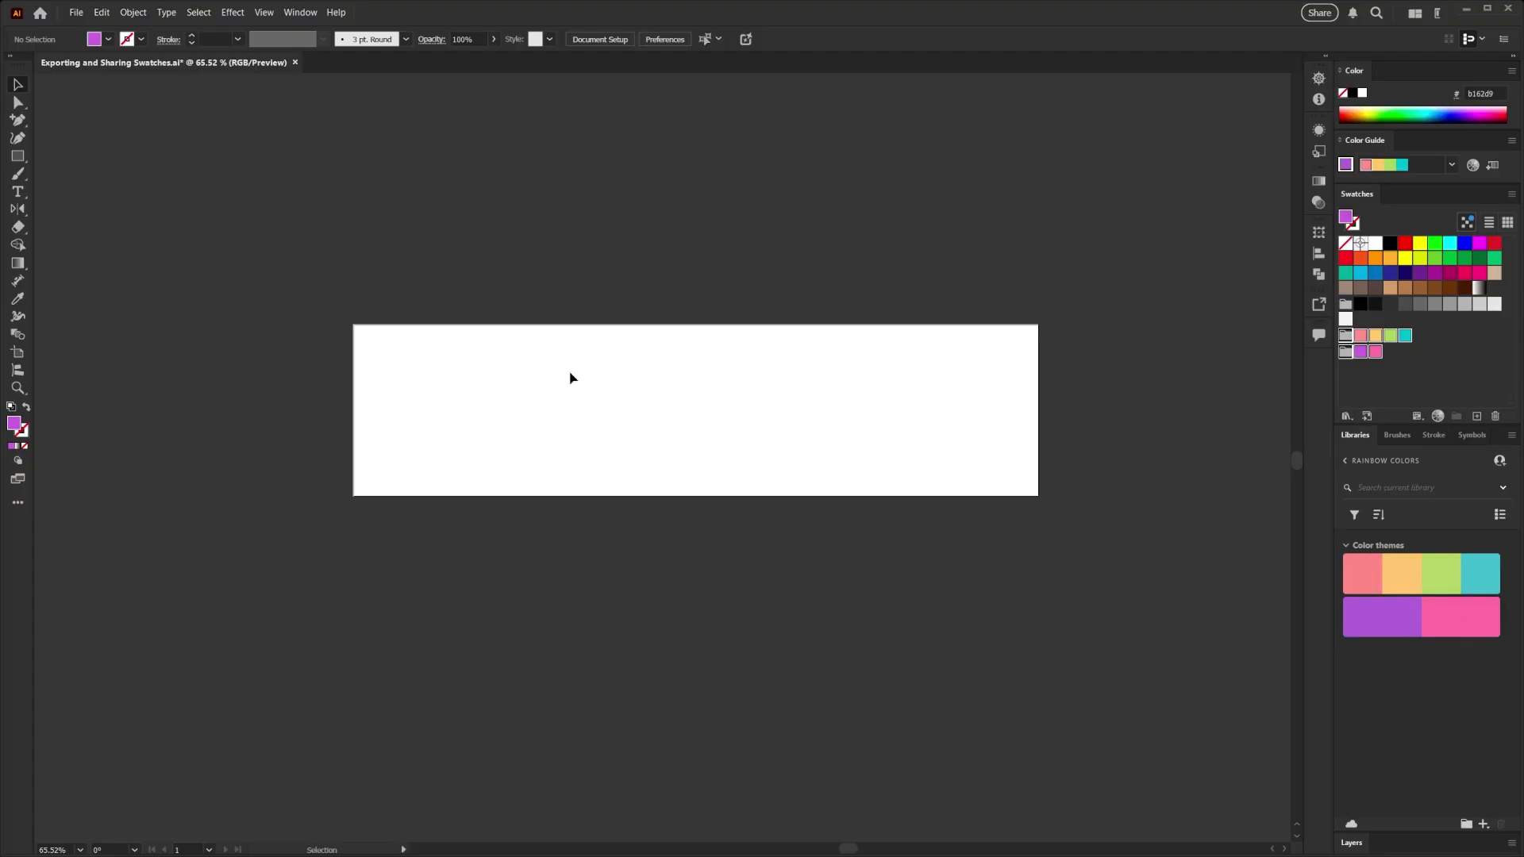
- Create a new 1080 x 1080 px document from the Instagram Carousel Post preset
{"action": "left_click", "coordinate": [76, 13]}
{"action": "left_click", "coordinate": [95, 29]}
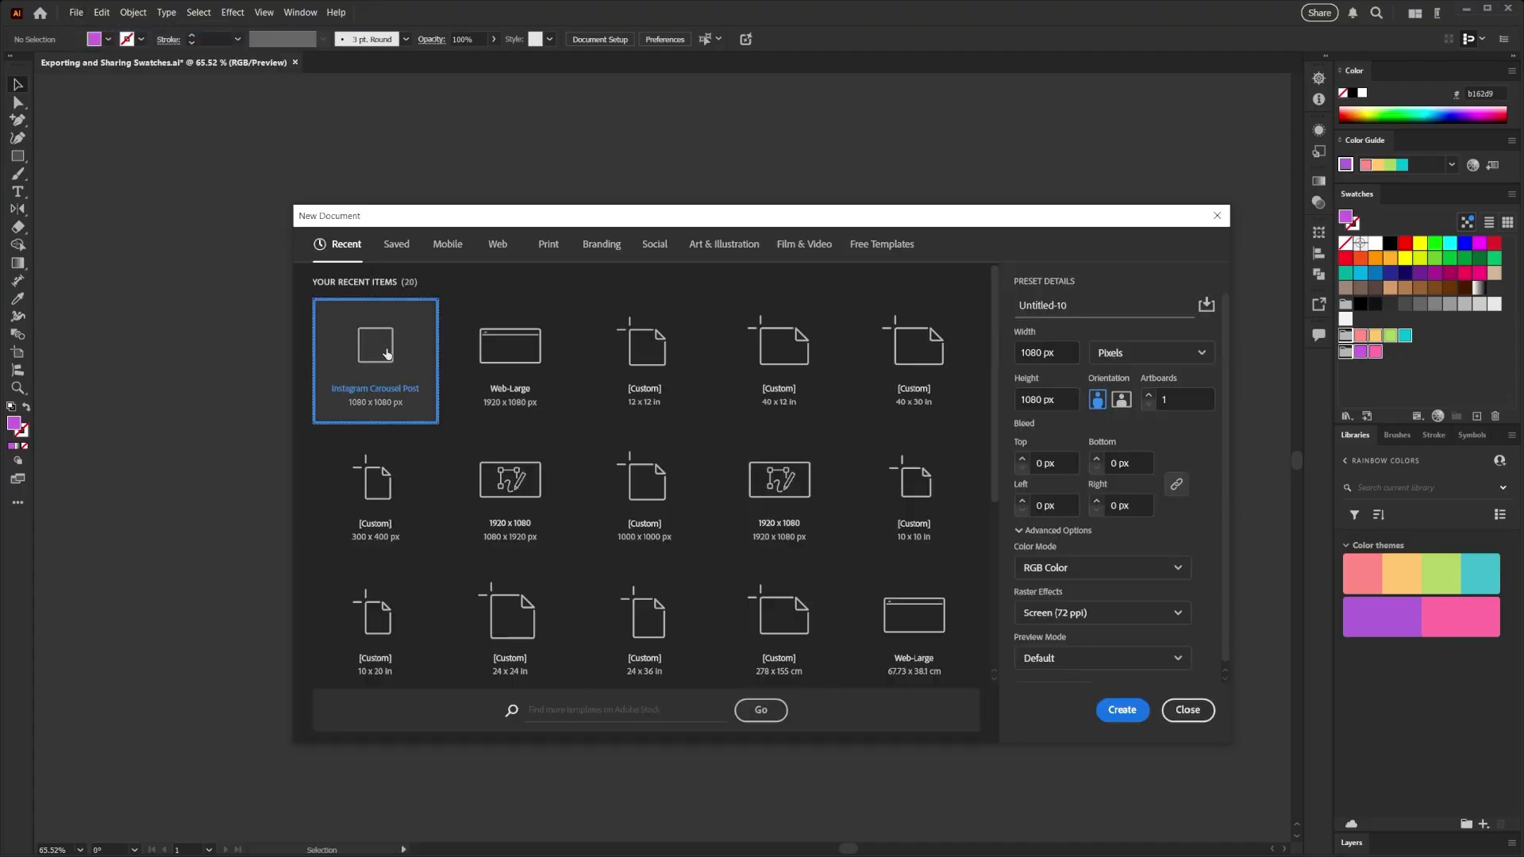
{"action": "left_click", "coordinate": [1122, 710]}
{"action": "left_click", "coordinate": [1398, 363]}
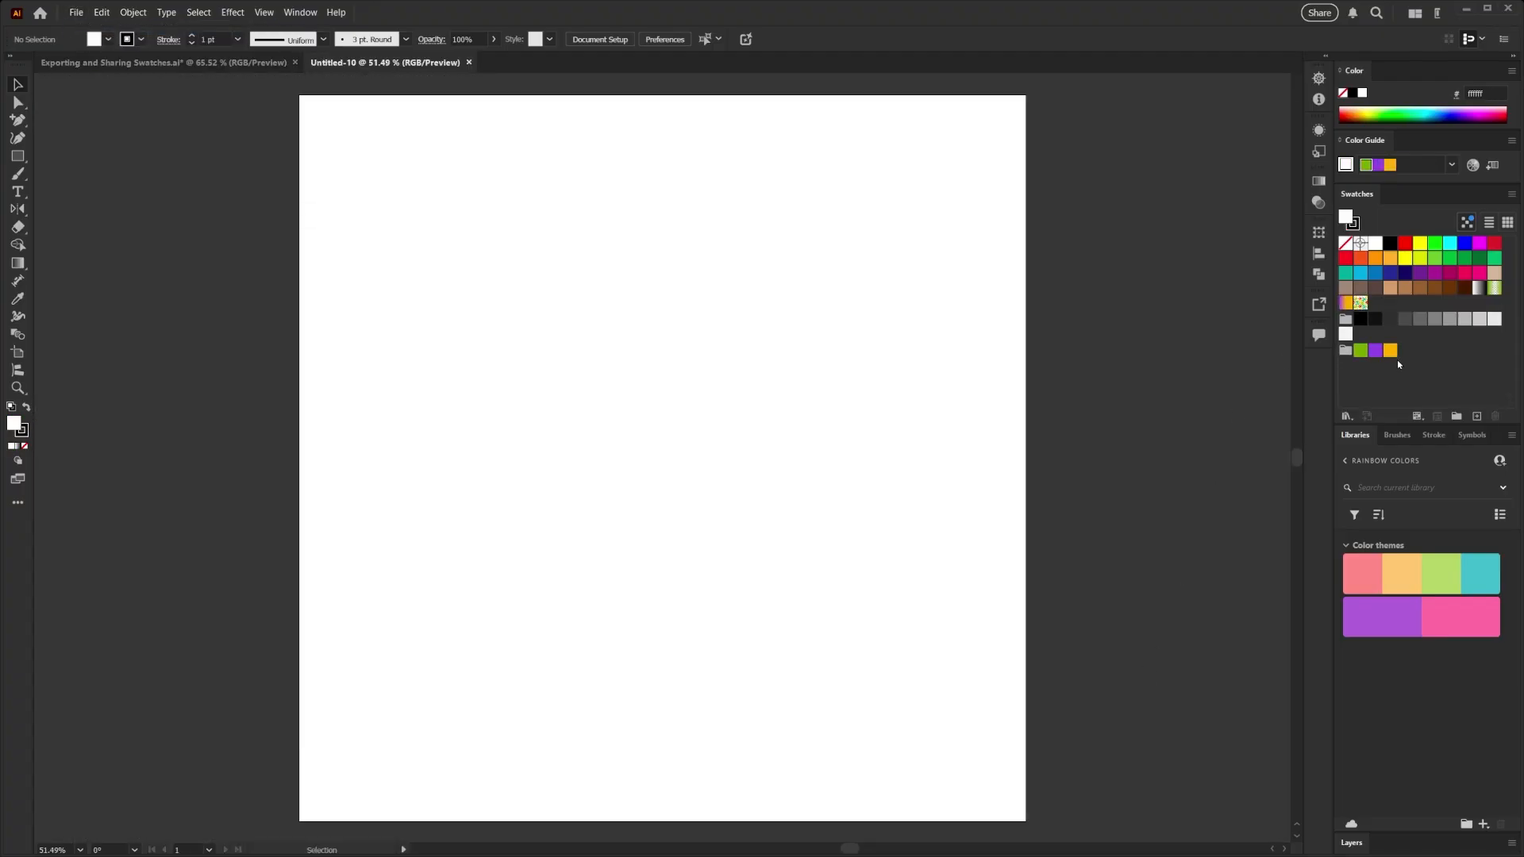
- Add the Rainbow color theme from the library to the new document's swatches
{"action": "mouse_move", "coordinate": [1365, 577]}
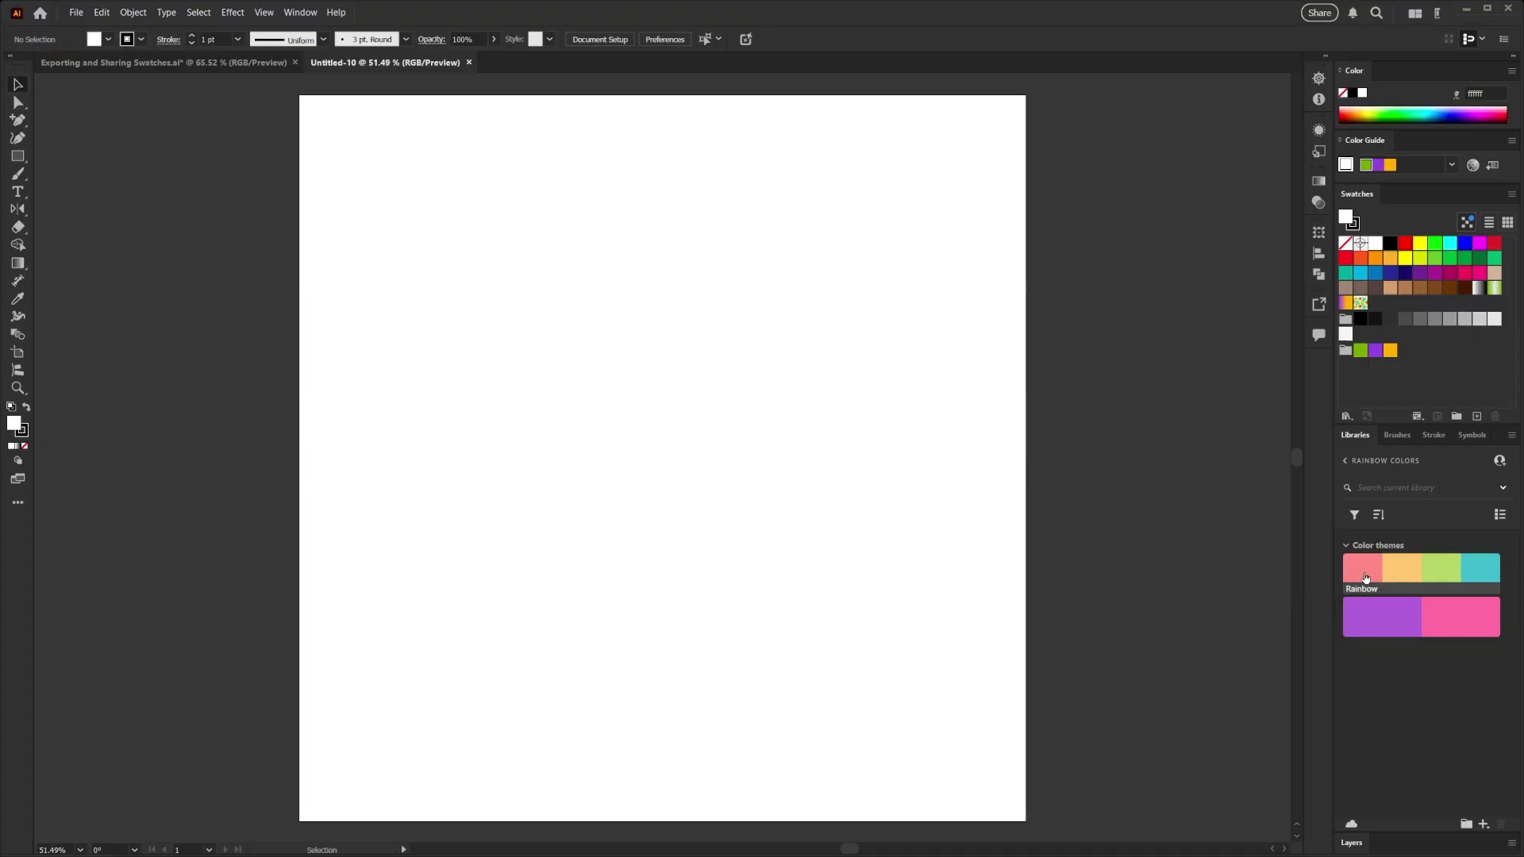
{"action": "left_click_drag", "start_coordinate": [1365, 577], "coordinate": [754, 487]}
{"action": "left_click_drag", "start_coordinate": [1370, 576], "coordinate": [1382, 335]}
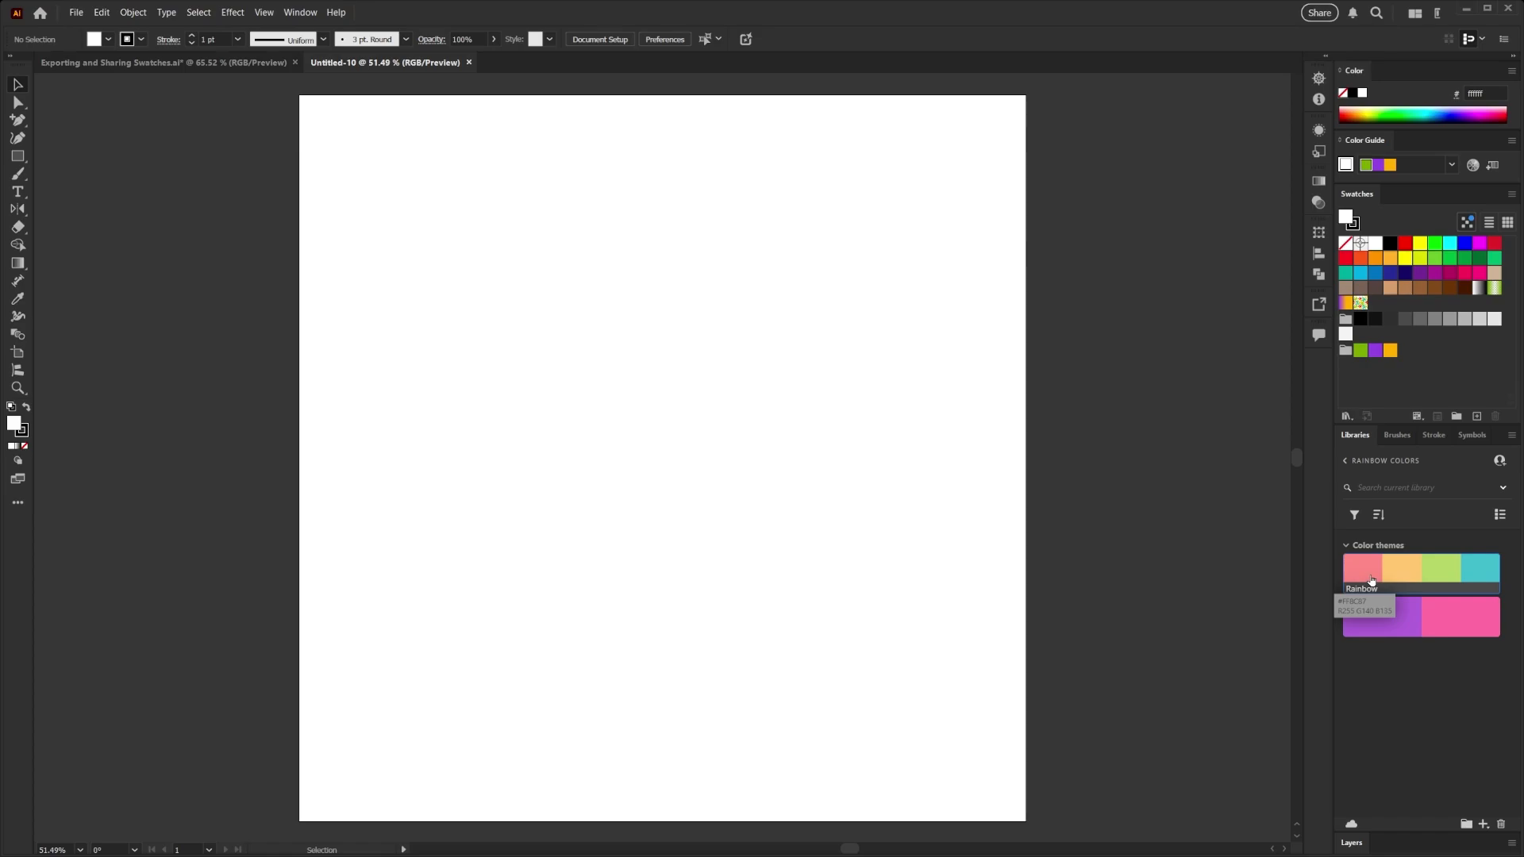
{"action": "right_click", "coordinate": [1370, 580]}
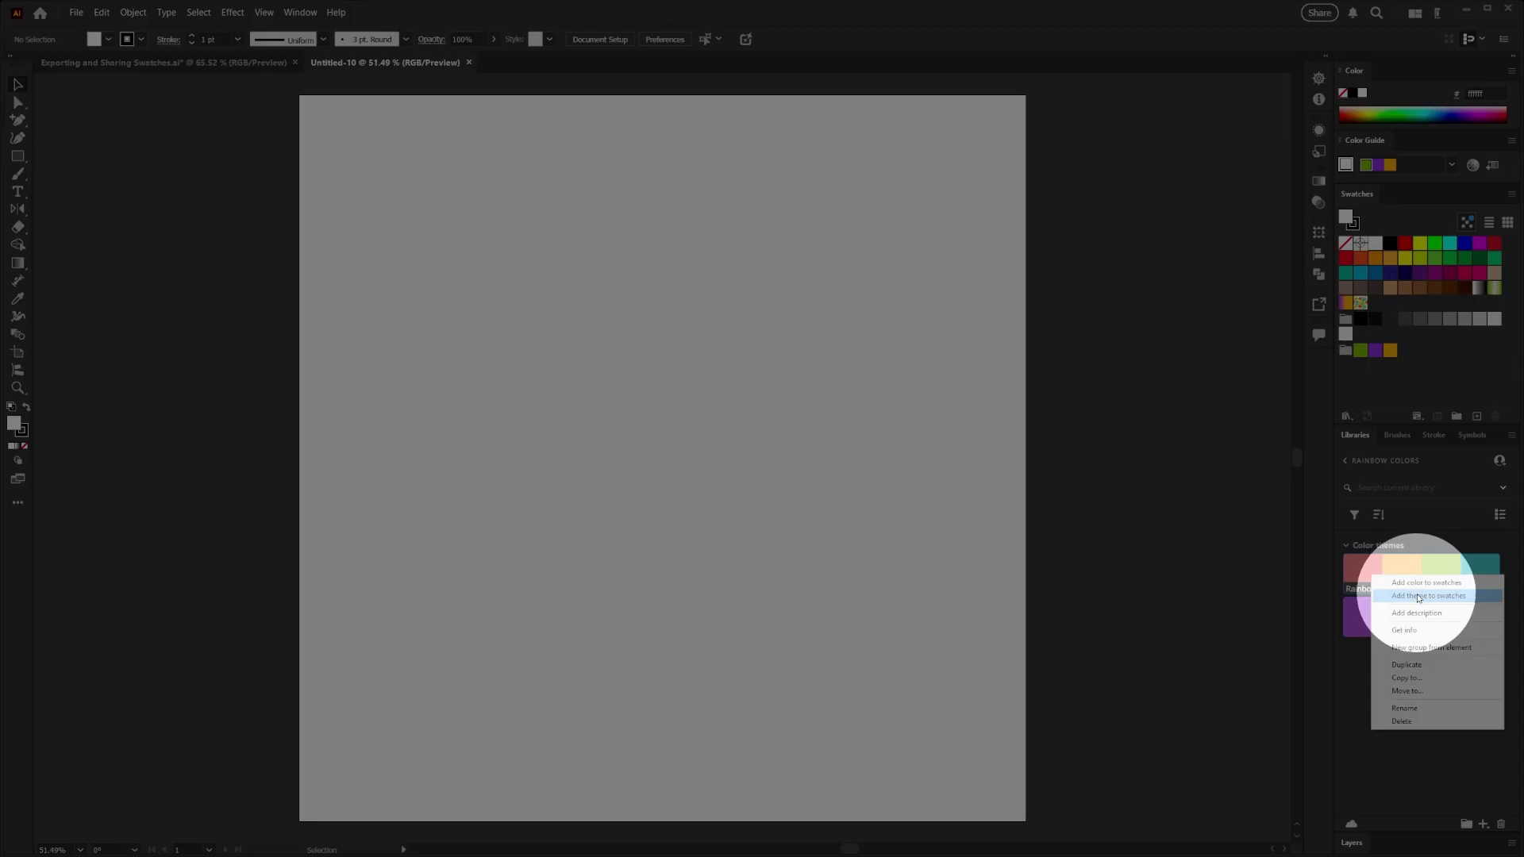
{"action": "left_click", "coordinate": [1416, 585]}
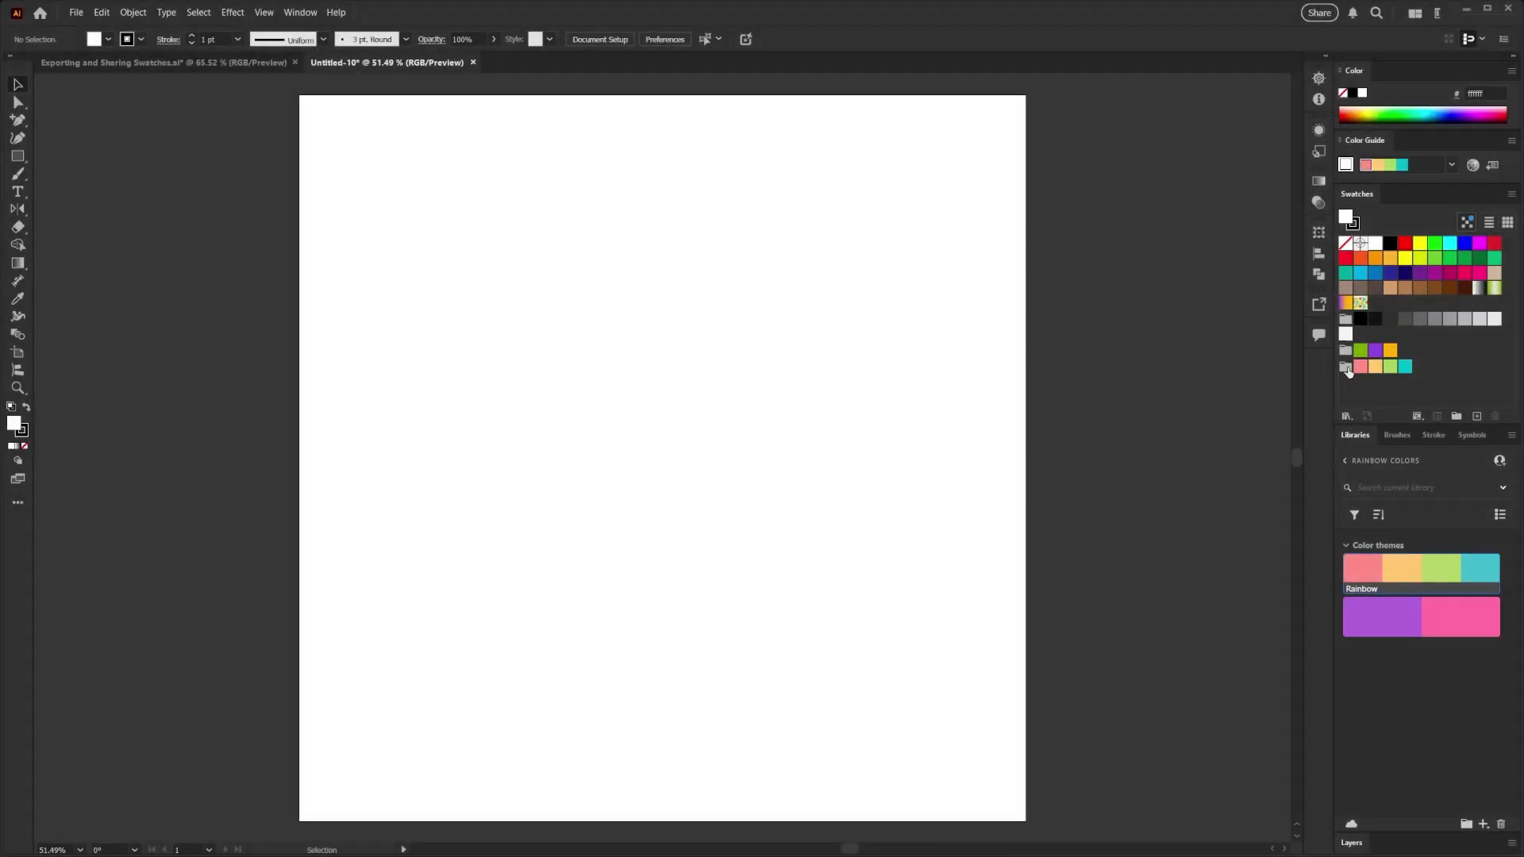
- Add the purple and pink Swatch Group 1 color theme from the library to the document's swatches
{"action": "right_click", "coordinate": [1380, 615]}
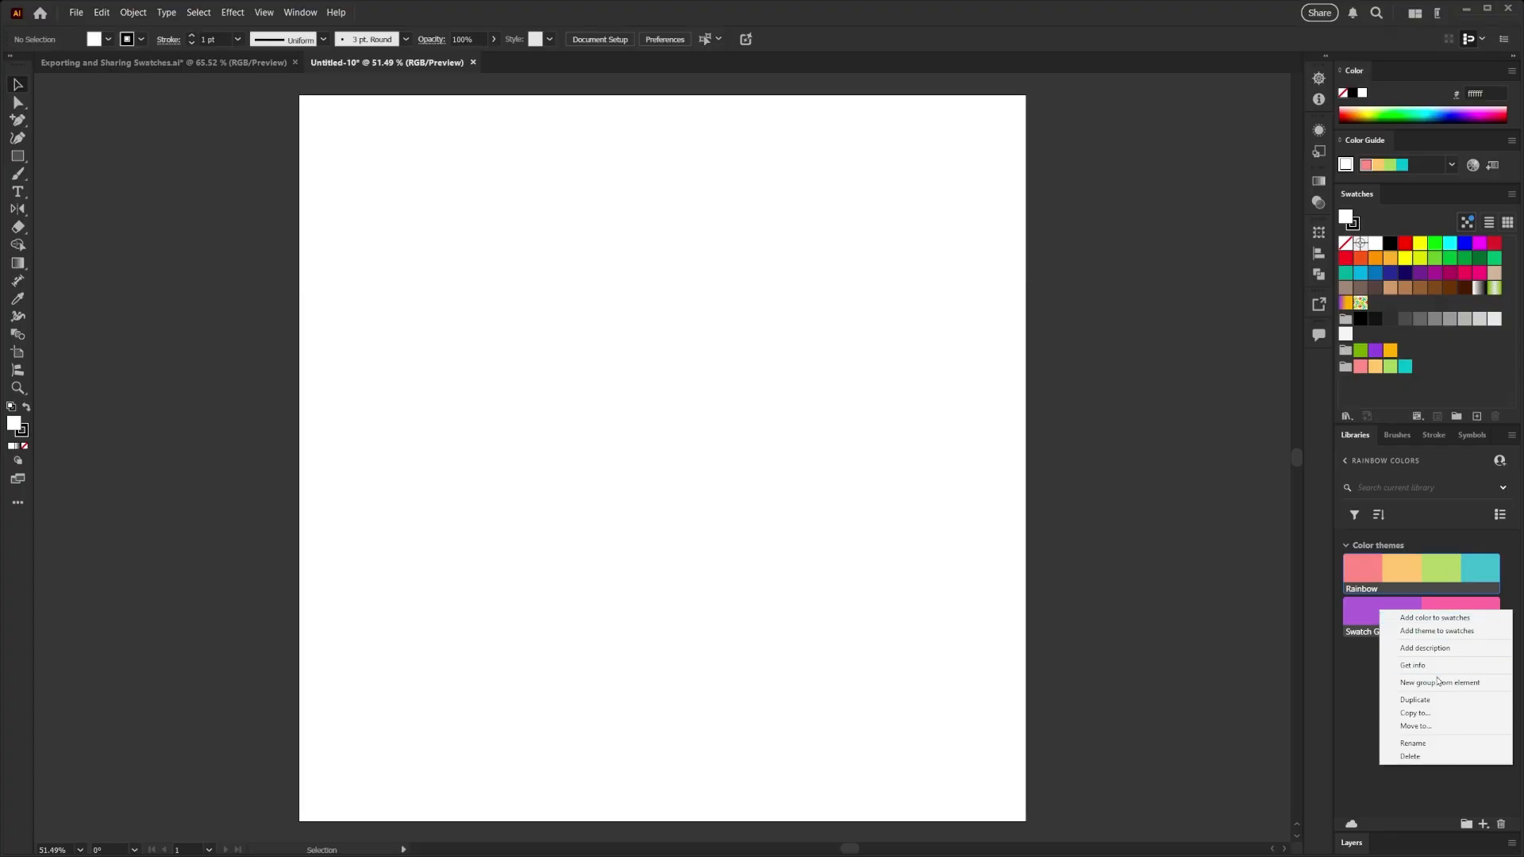
{"action": "left_click", "coordinate": [1446, 637]}
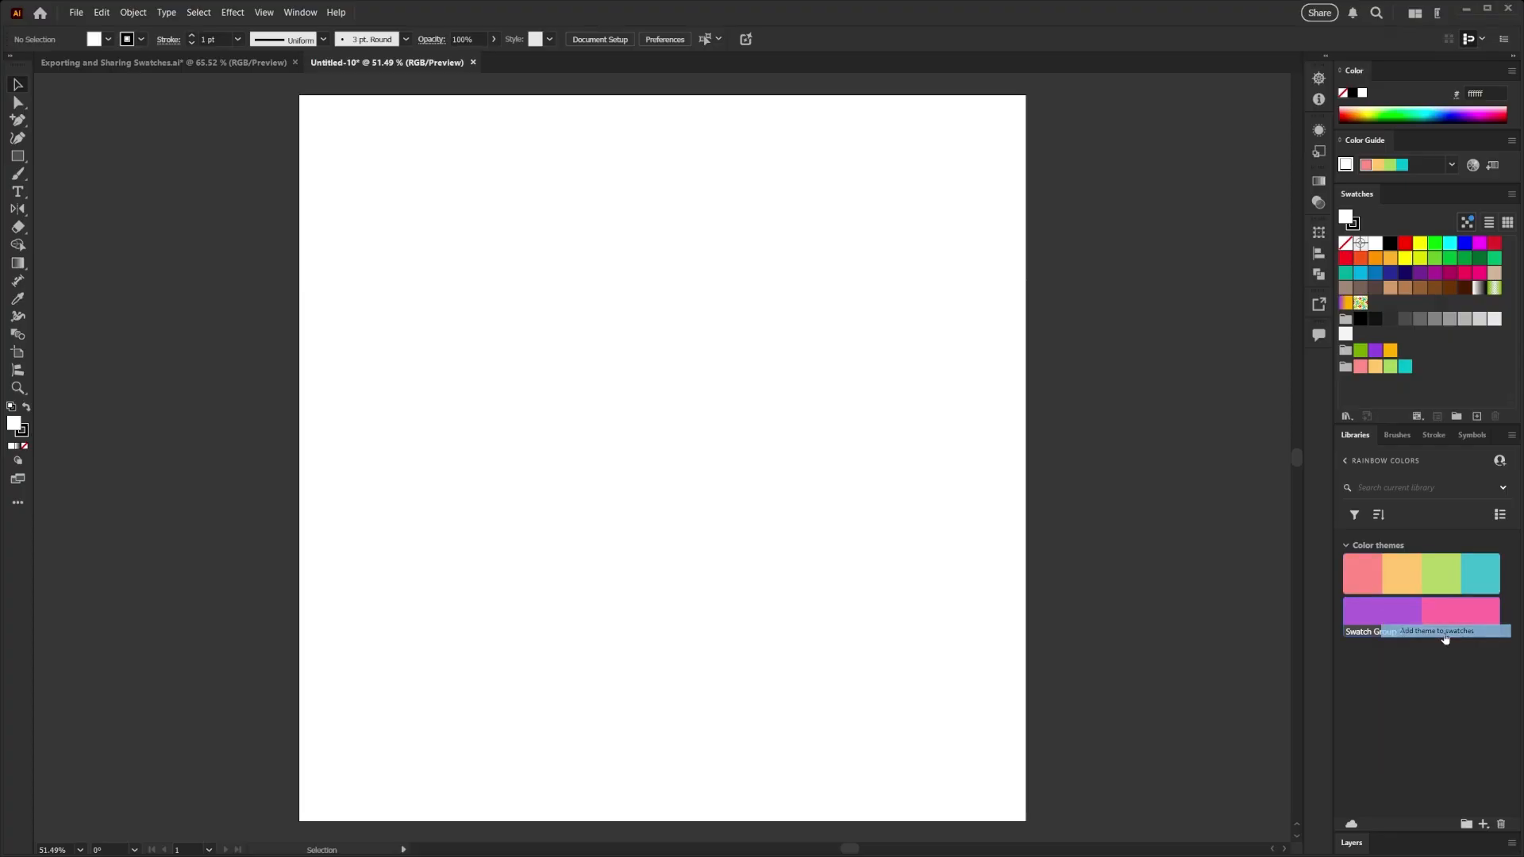
- Draw a rectangle about 259 x 185 px above the artboard's center and fill it with the purple swatch from the imported two-colour group
{"action": "left_click", "coordinate": [17, 157]}
{"action": "left_click_drag", "start_coordinate": [591, 306], "coordinate": [765, 431]}
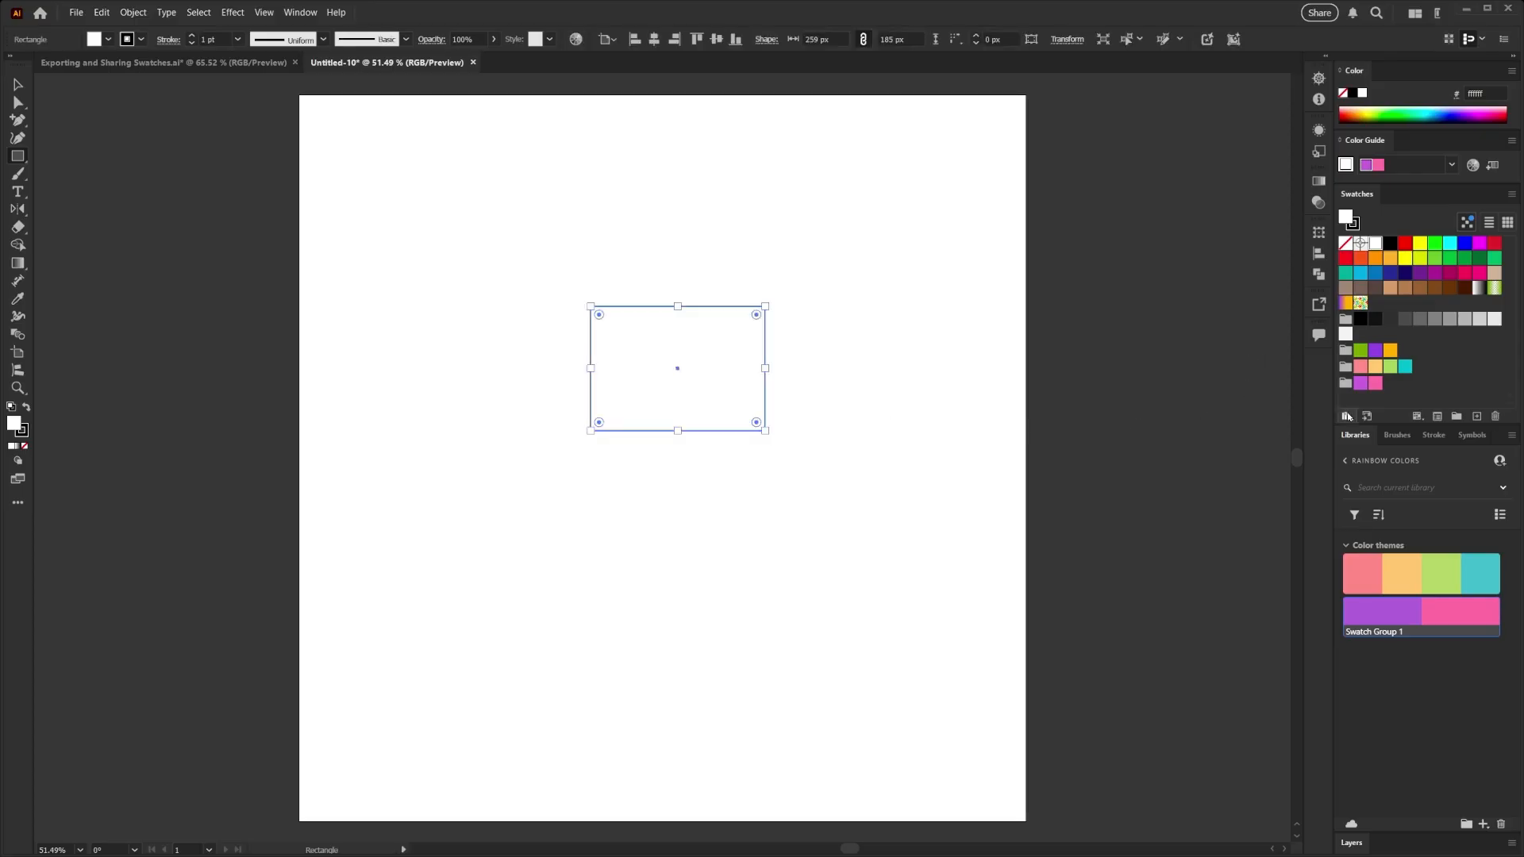
{"action": "left_click", "coordinate": [1360, 383]}
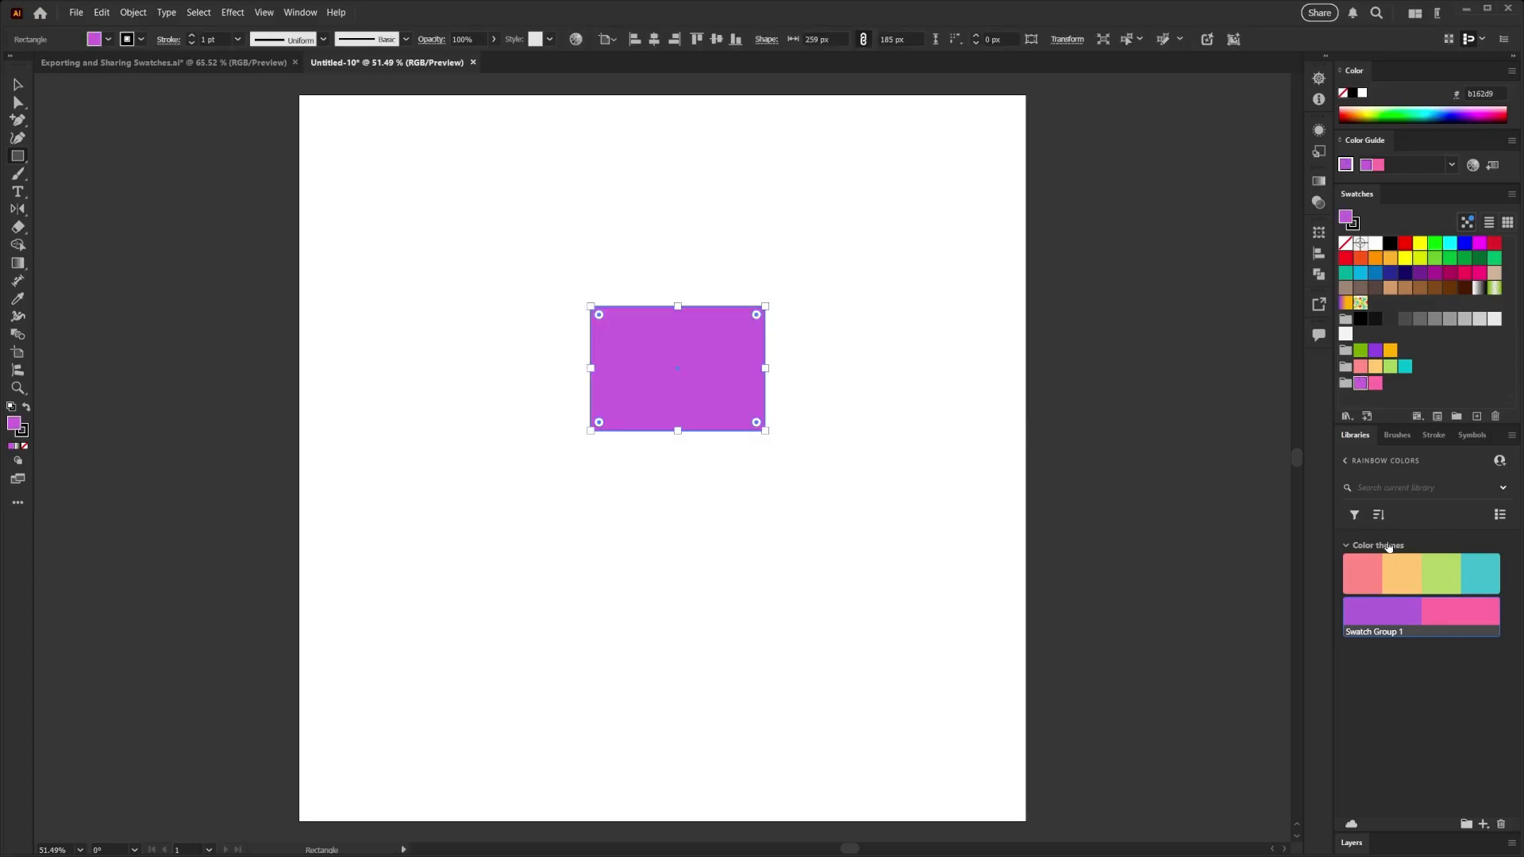
- Examine the invitation options and access permissions for sharing the Rainbow Colors library in Creative Cloud Desktop, and close the invitation without sending it
{"action": "left_click", "coordinate": [1498, 462]}
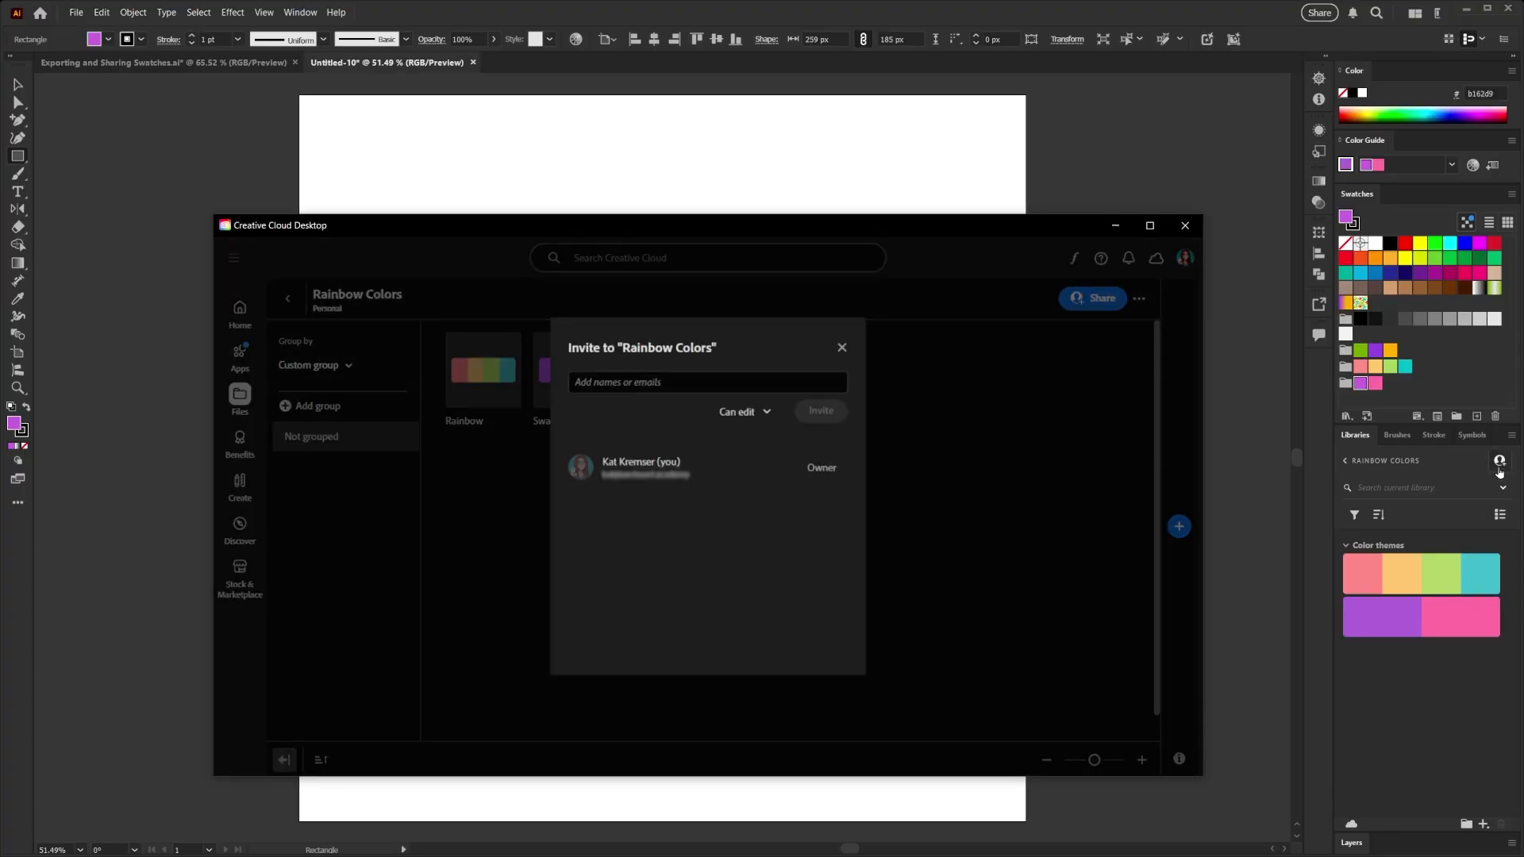
{"action": "left_click", "coordinate": [611, 381]}
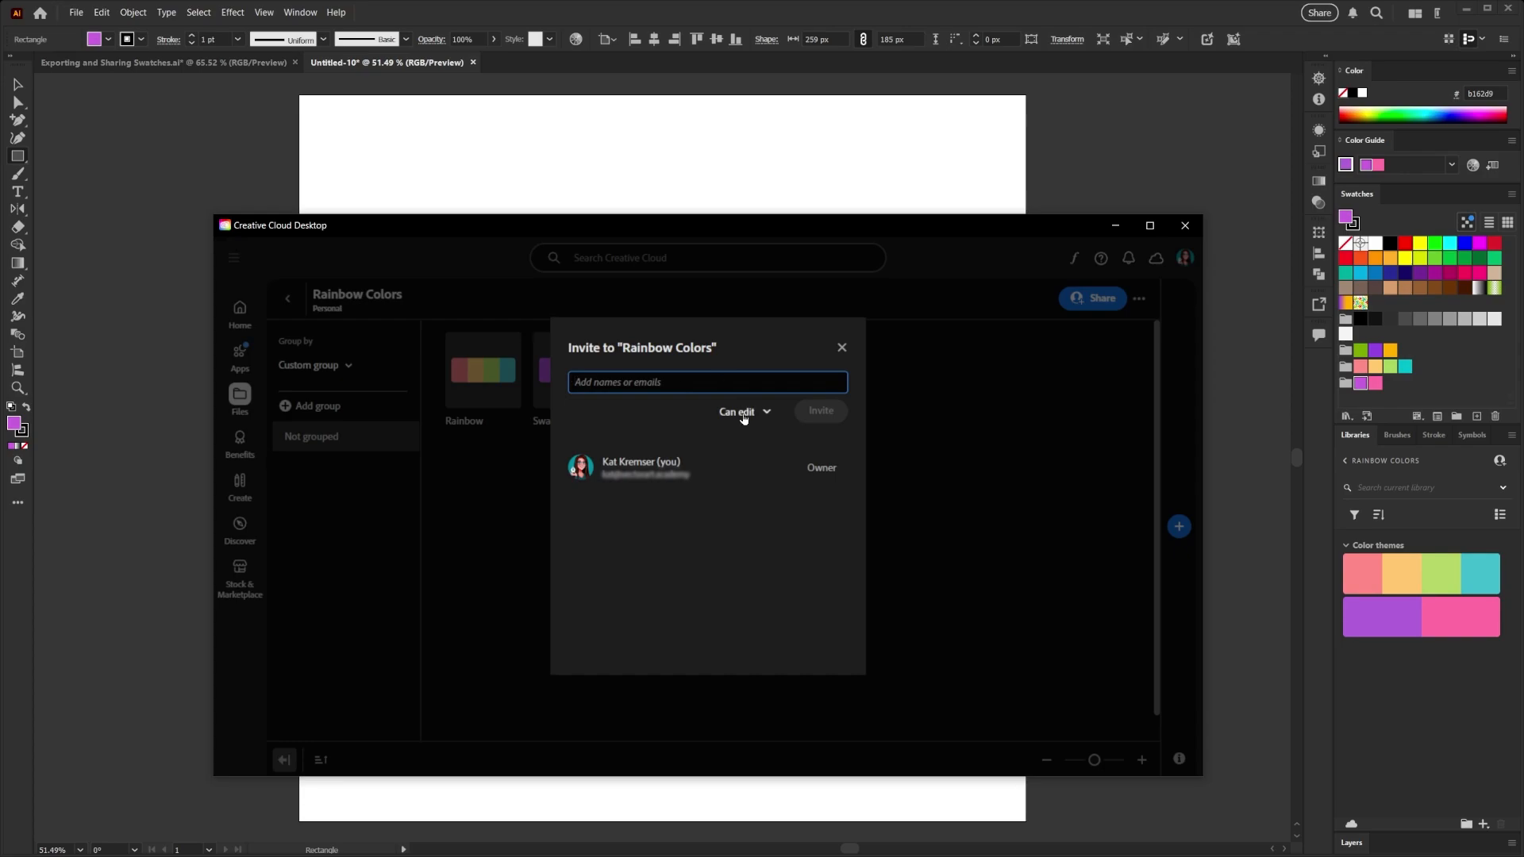
{"action": "left_click", "coordinate": [740, 413]}
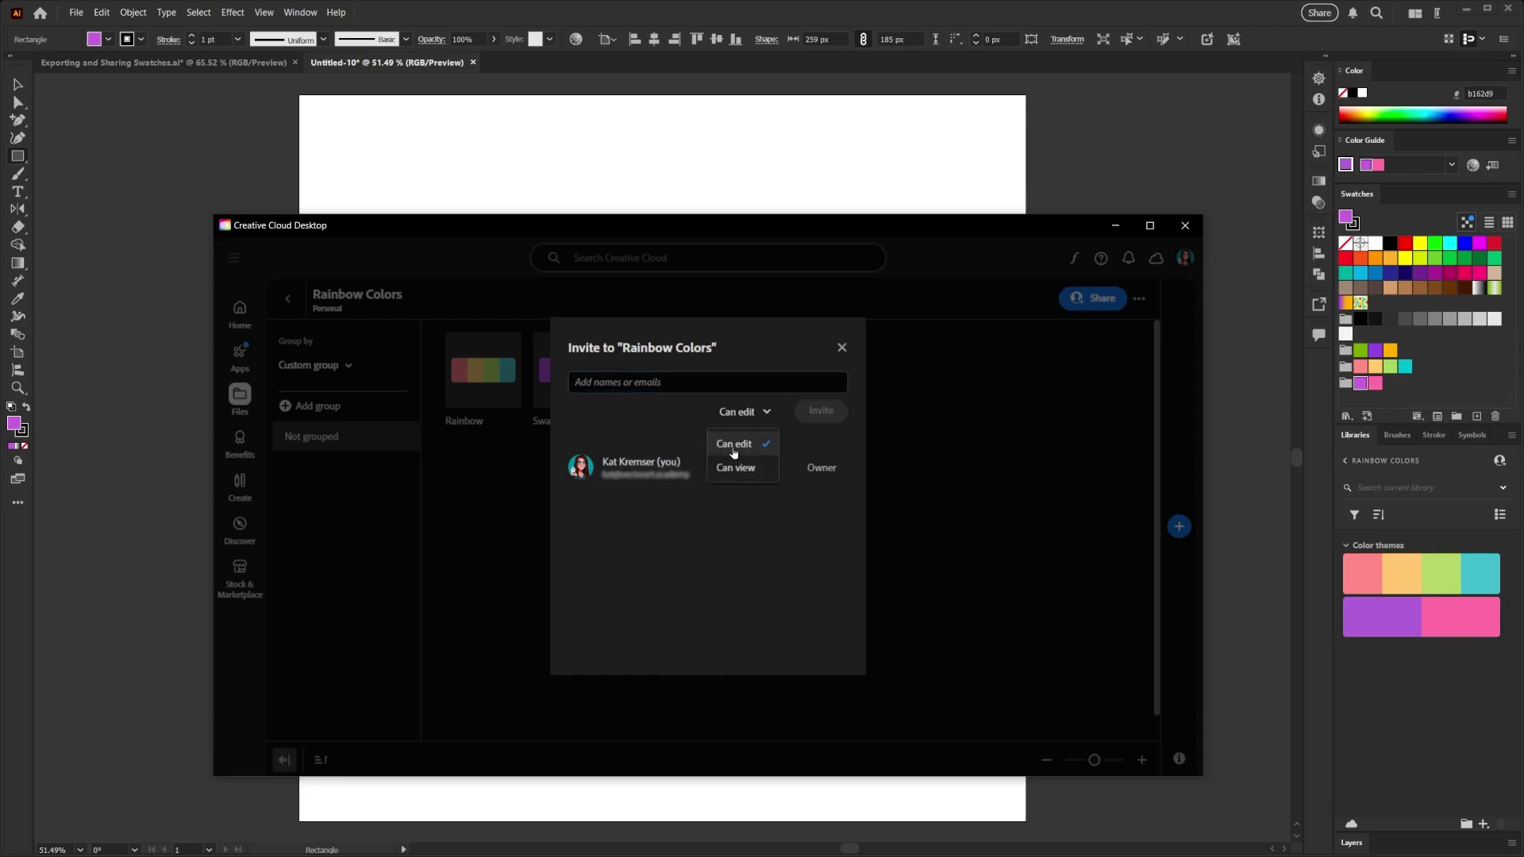
{"action": "left_click", "coordinate": [842, 349]}
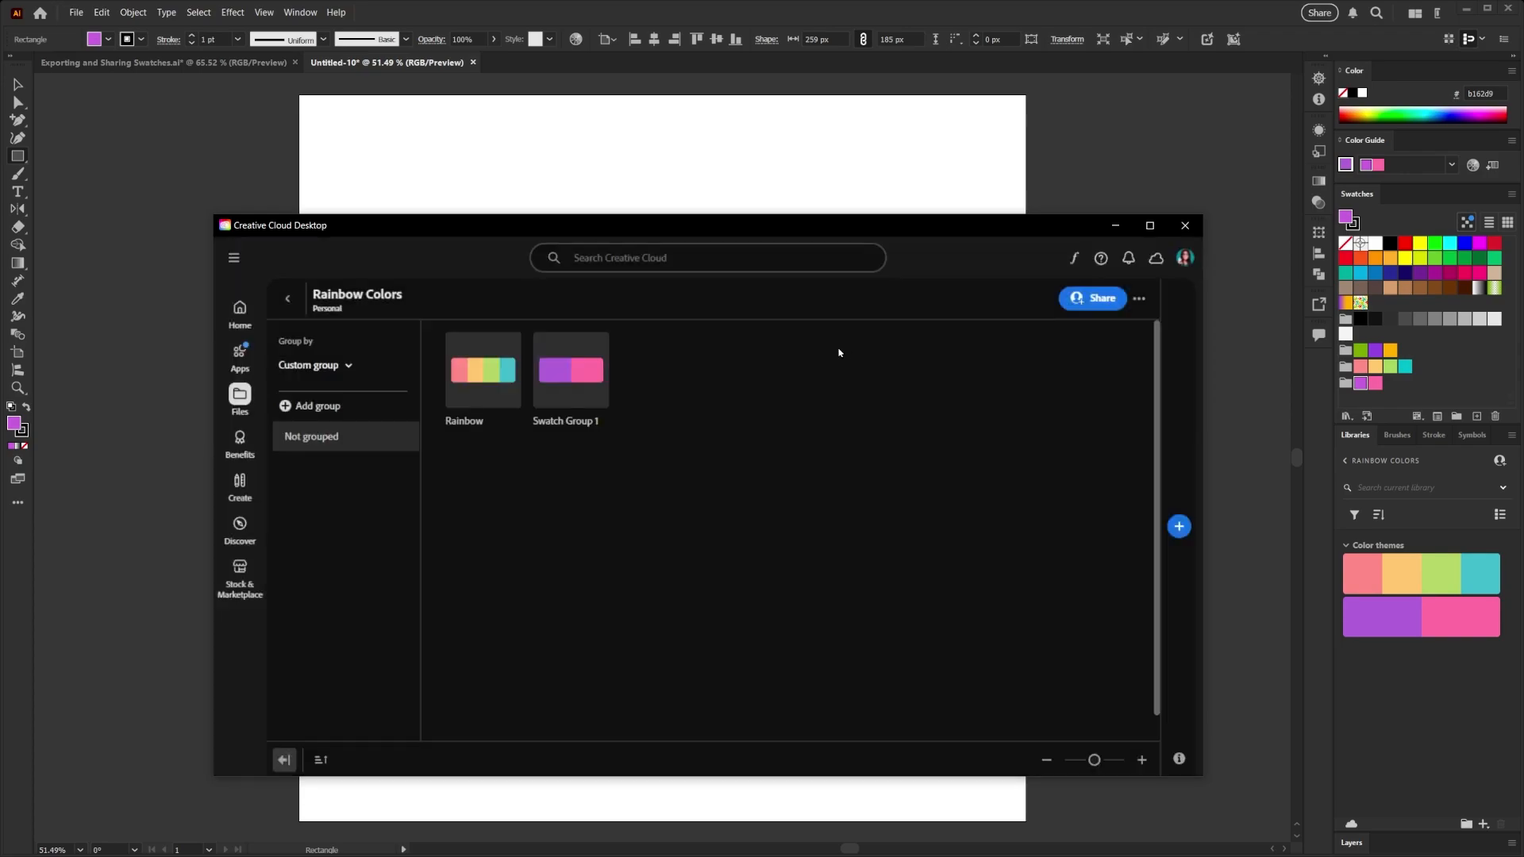